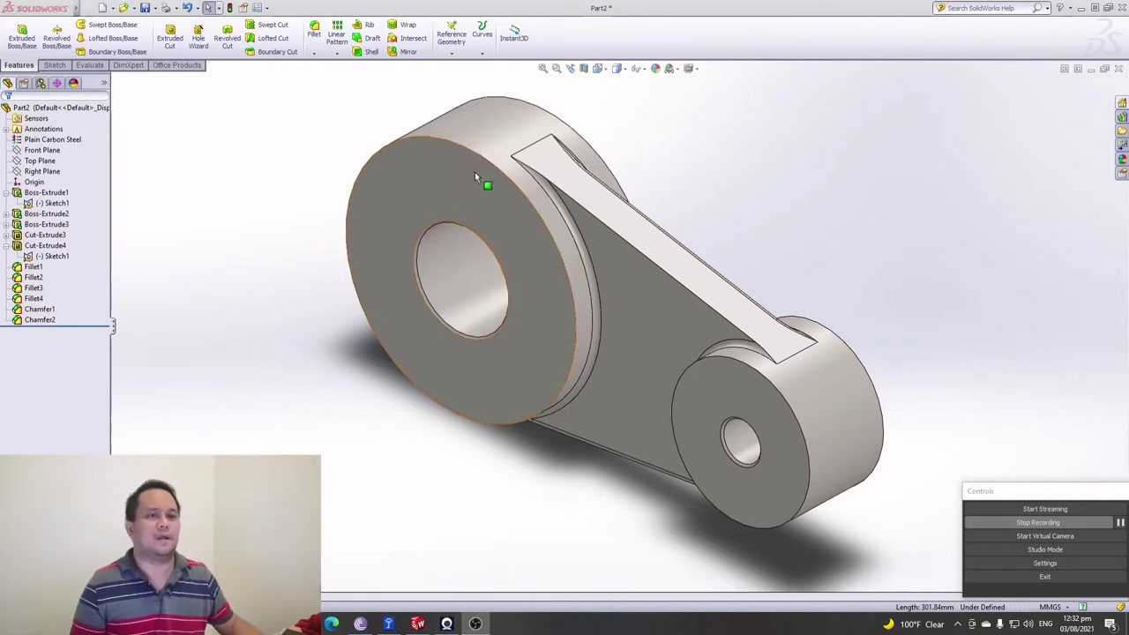
# Open Sketch1 under Boss-Extrude1 for editing.
pyautogui.click(63, 225)
pyautogui.click(58, 215)
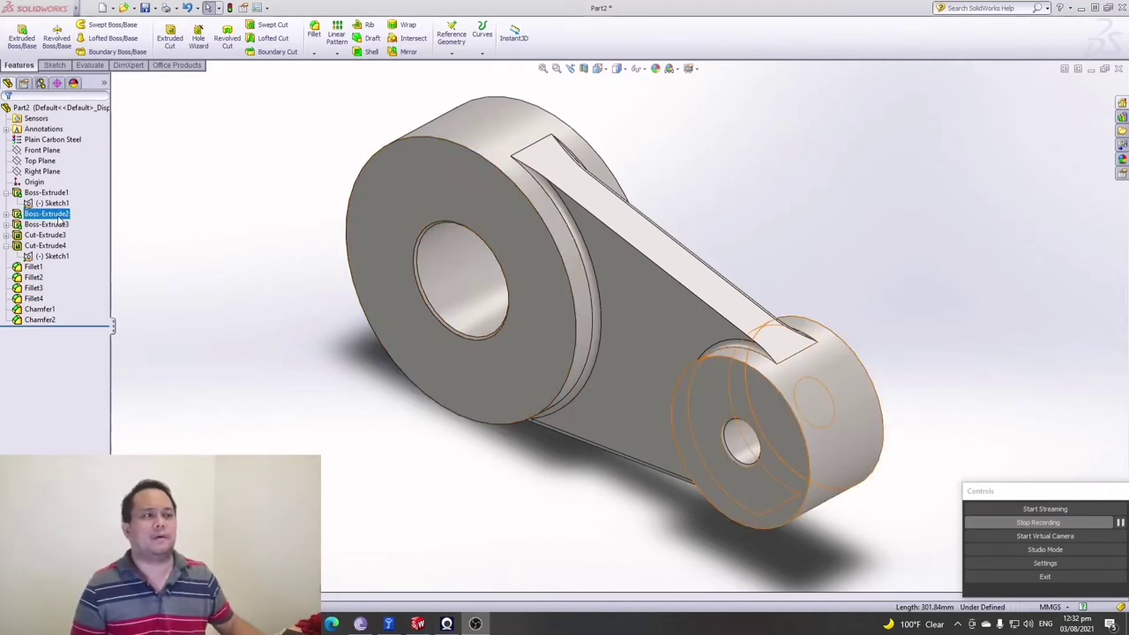
pyautogui.click(53, 203)
pyautogui.rightClick(55, 204)
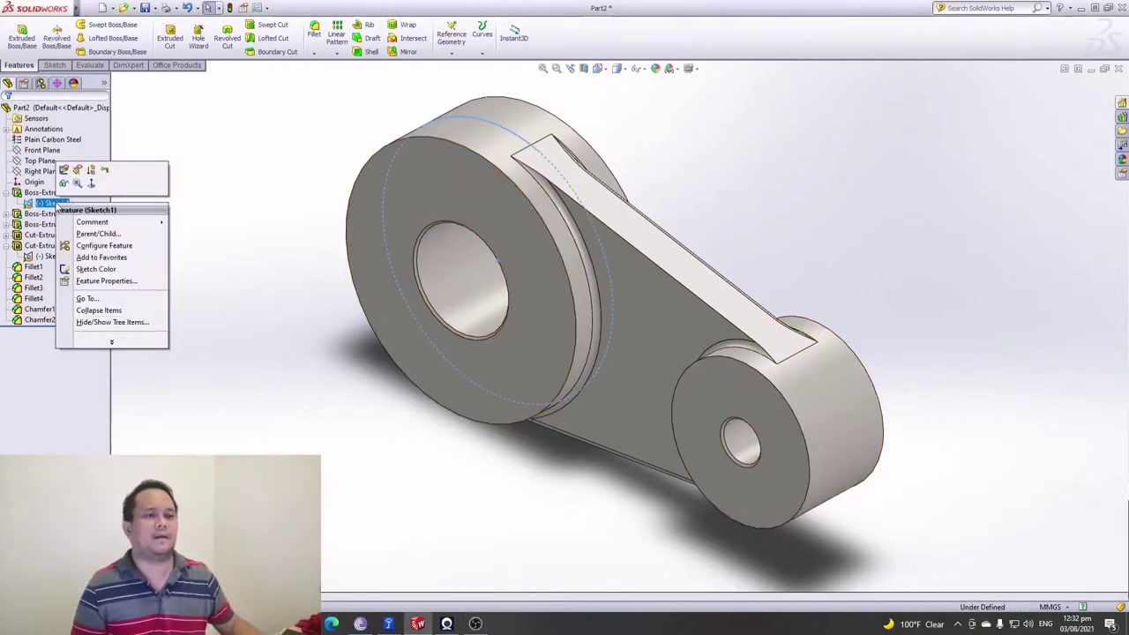
pyautogui.click(64, 170)
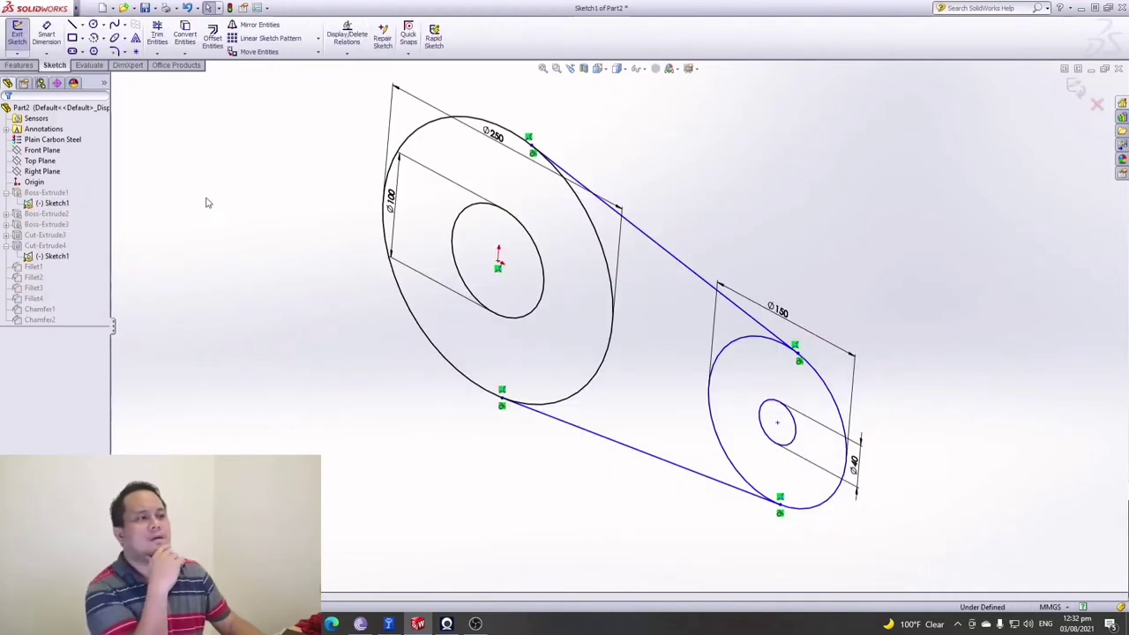
# Change the large circle diameter from 250 to 200 and the small from 150 to 100.
pyautogui.doubleClick(494, 134)
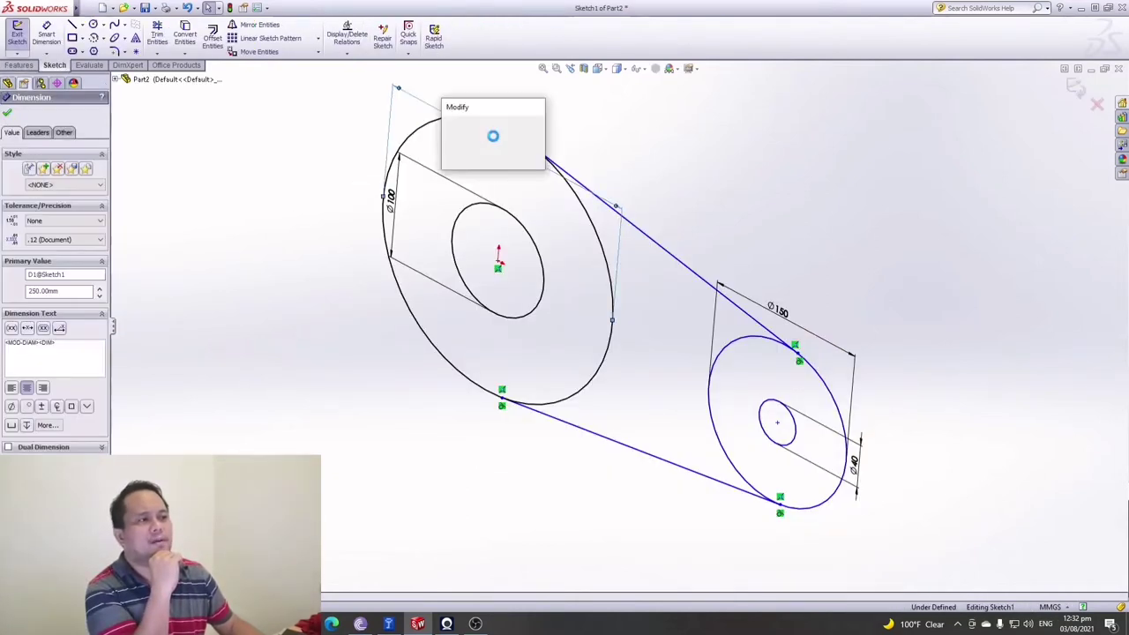
pyautogui.moveTo(498, 110); pyautogui.dragTo(638, 111)
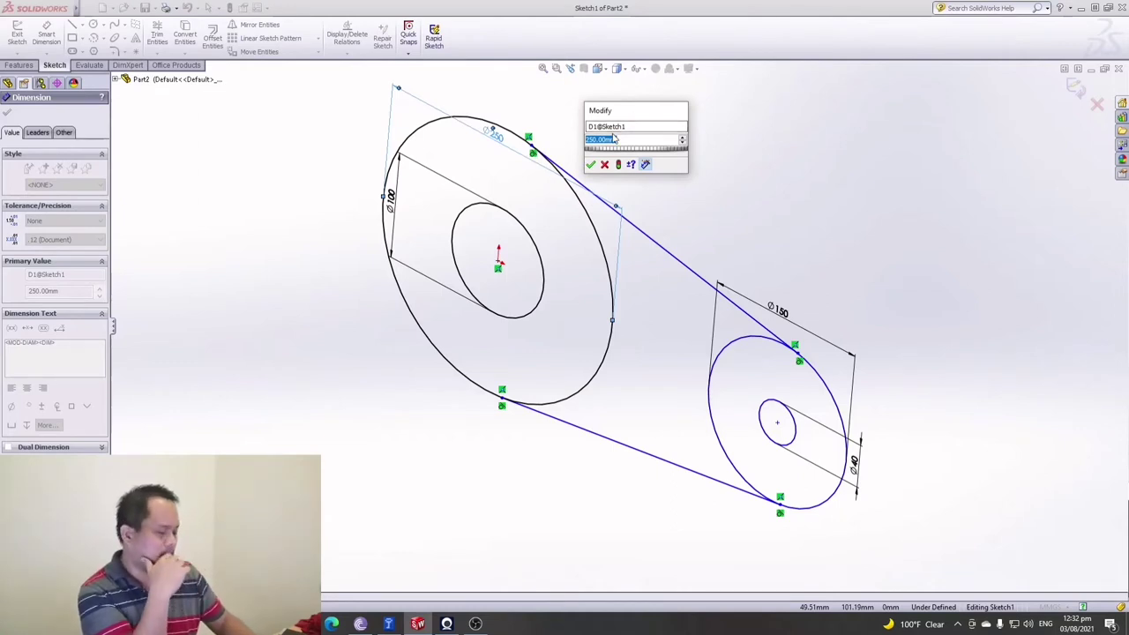
pyautogui.write('200')
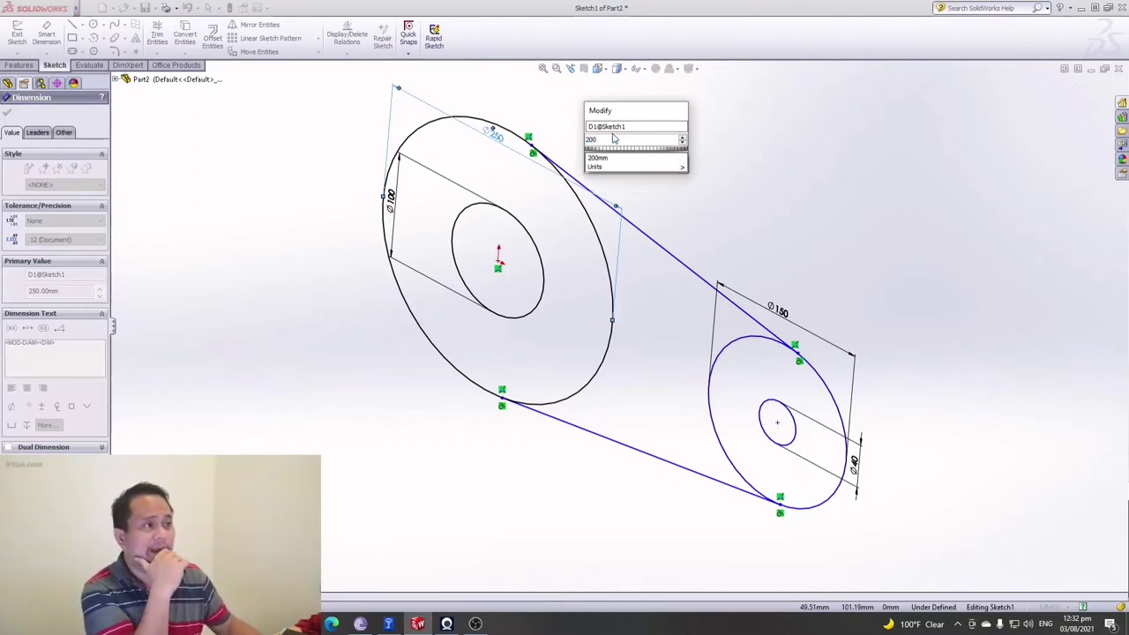
pyautogui.press('Return')
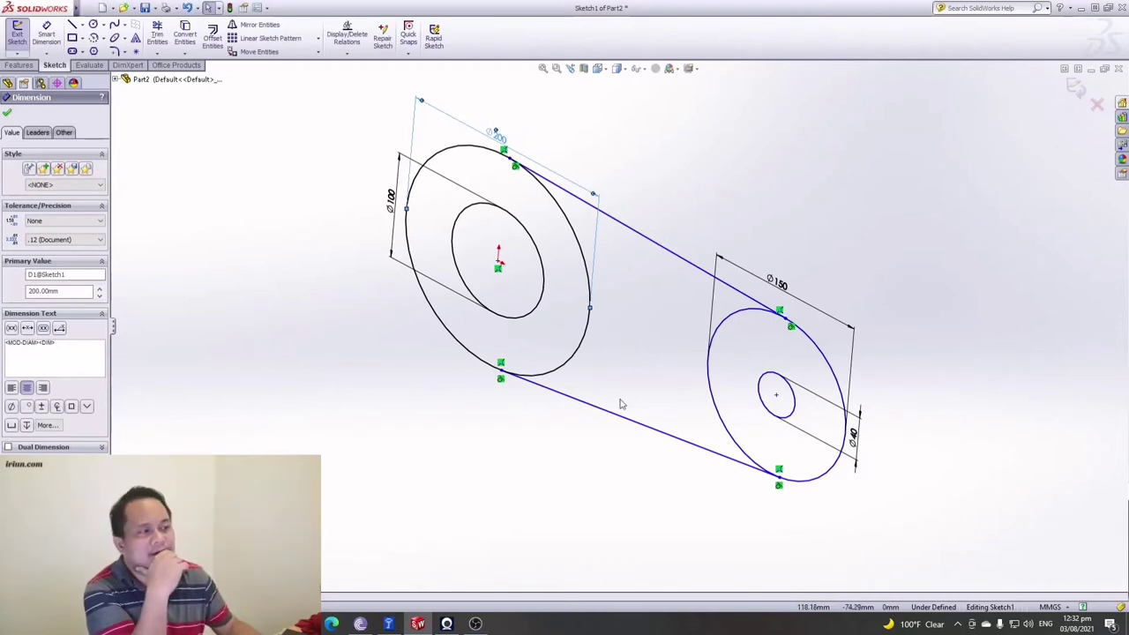
pyautogui.doubleClick(782, 285)
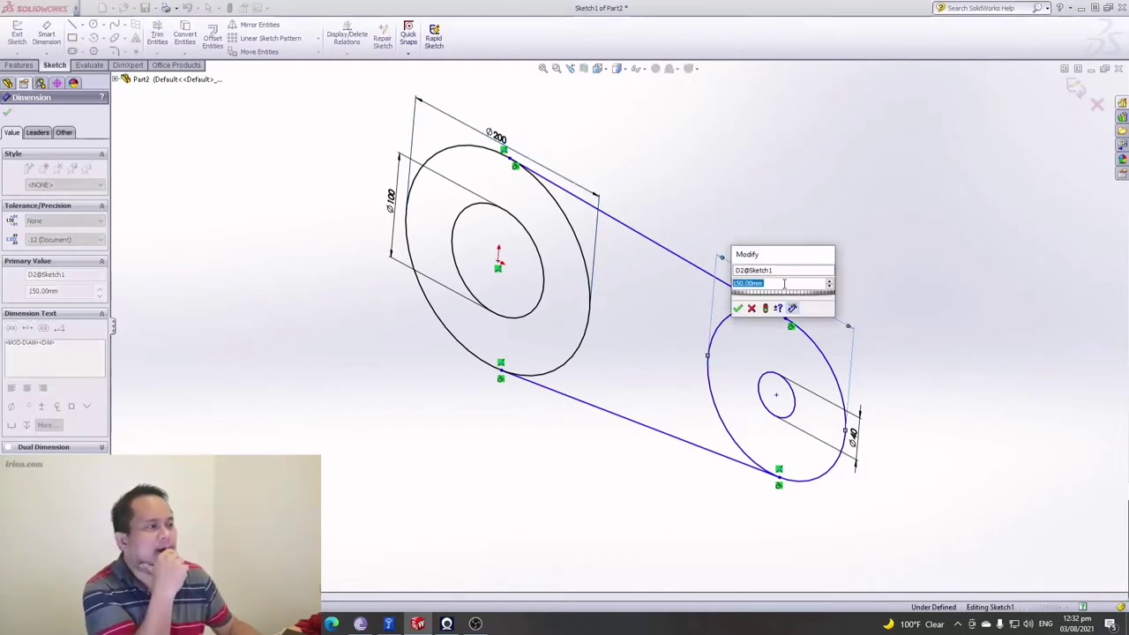
pyautogui.moveTo(781, 257); pyautogui.dragTo(856, 221)
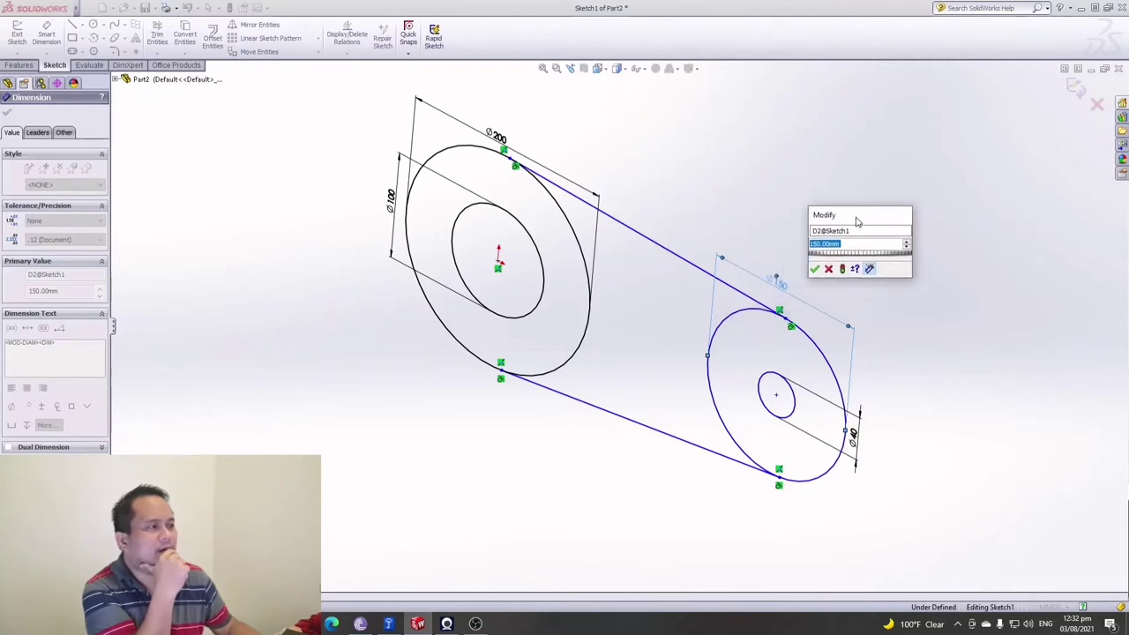
pyautogui.write('100')
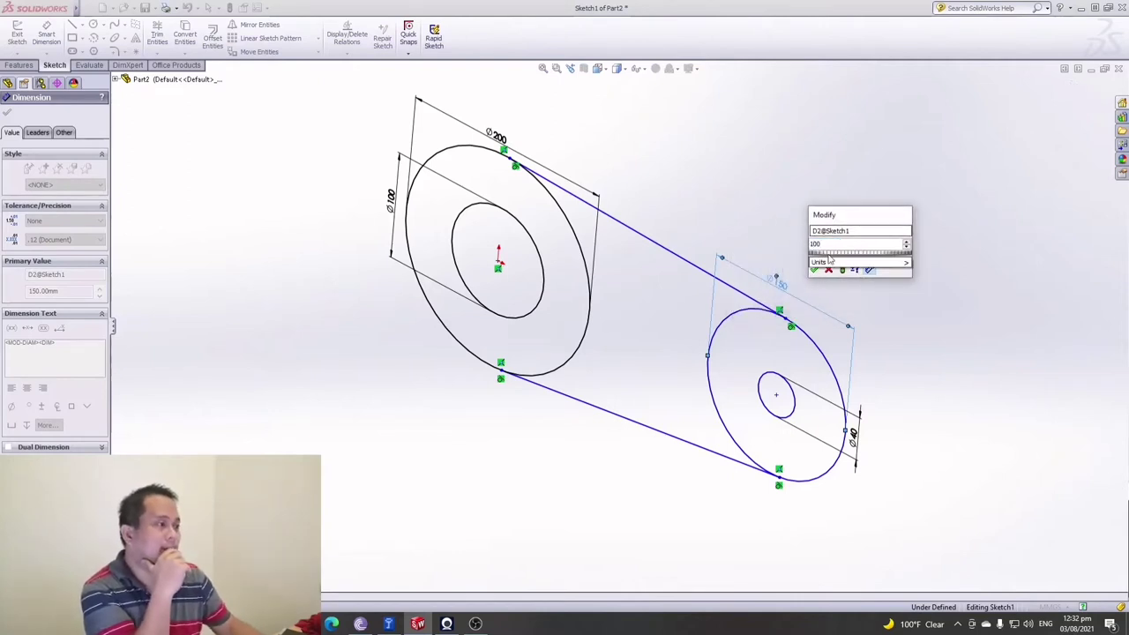
pyautogui.click(813, 271)
pyautogui.click(814, 271)
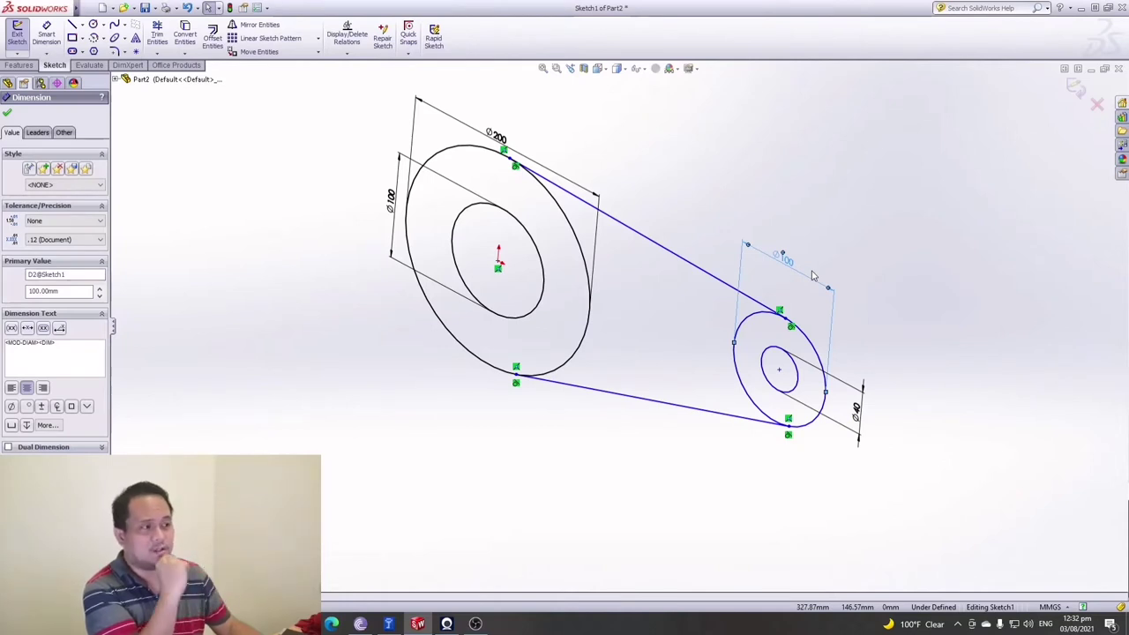
pyautogui.click(7, 112)
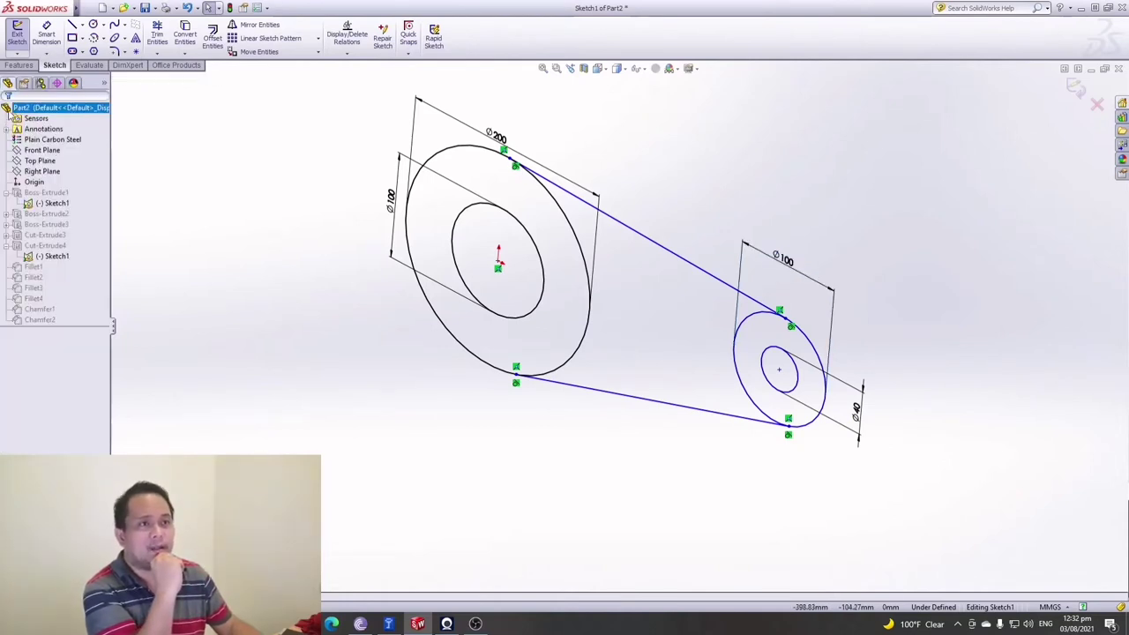
# Exit the sketch to rebuild, then collapse Boss-Extrude1 and Cut-Extrude4 in the tree.
pyautogui.click(14, 33)
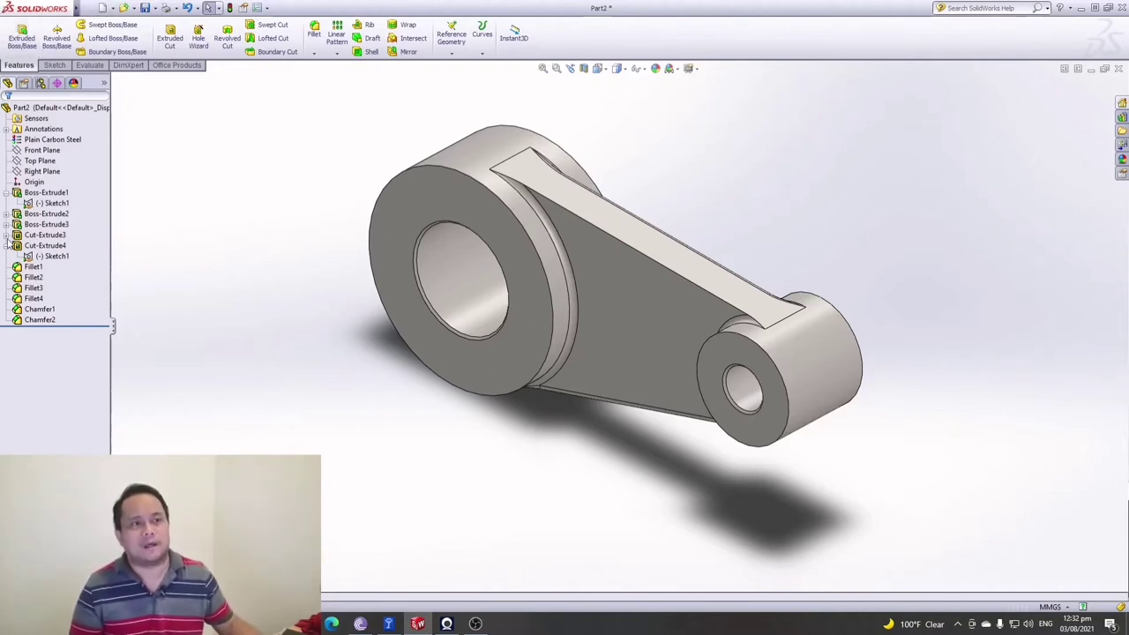
pyautogui.click(6, 193)
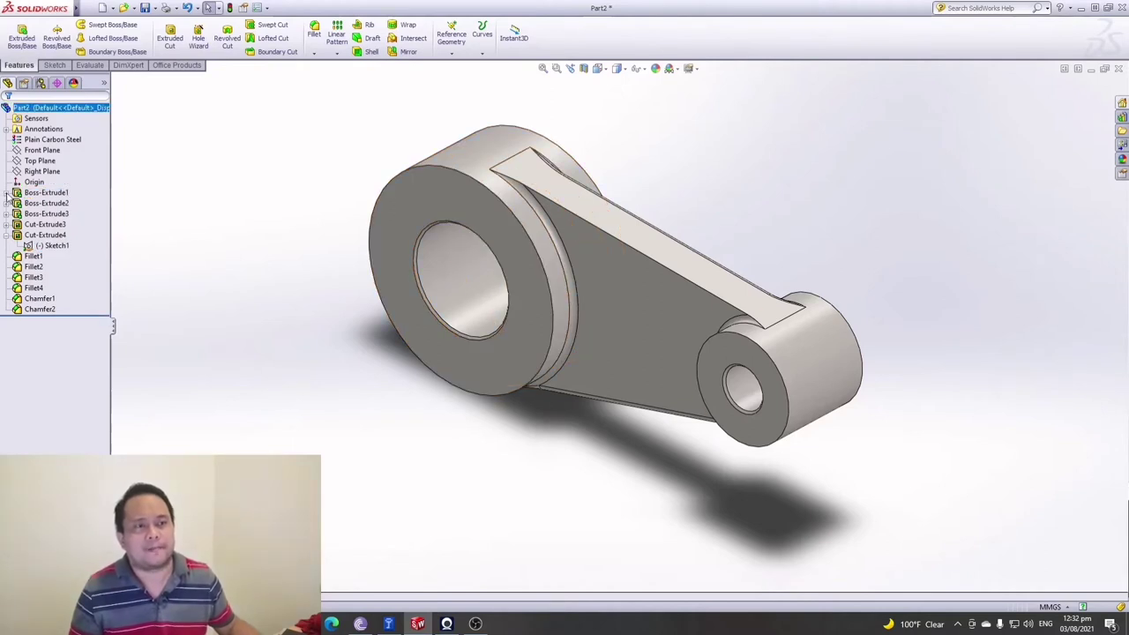
pyautogui.click(6, 235)
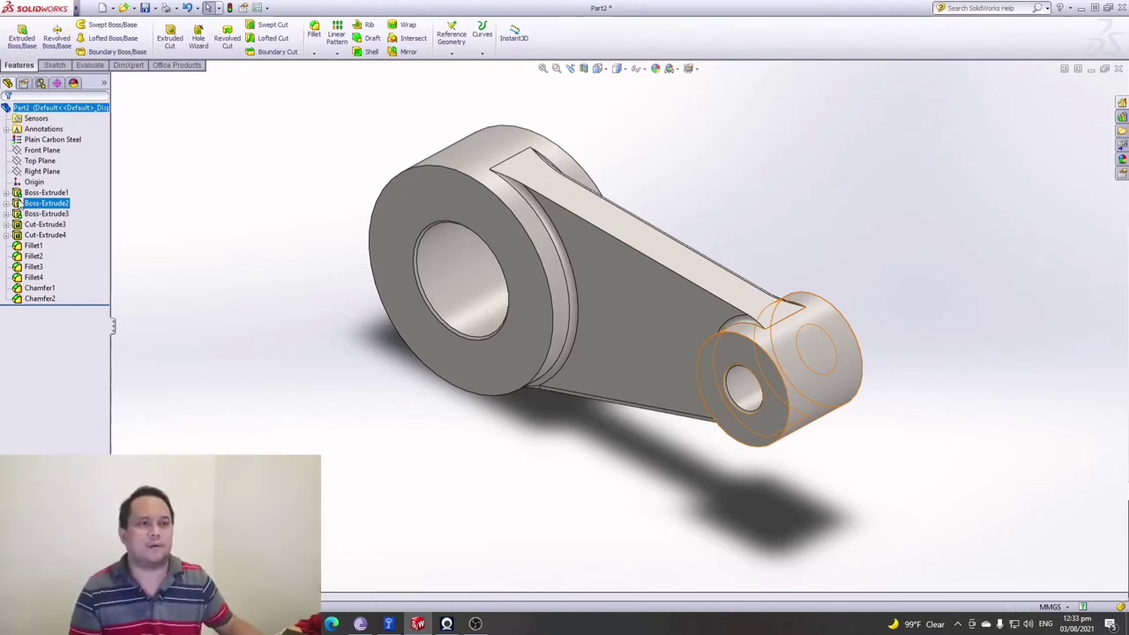
# Reopen Sketch1 under Boss-Extrude1 for editing.
pyautogui.click(7, 200)
pyautogui.click(6, 192)
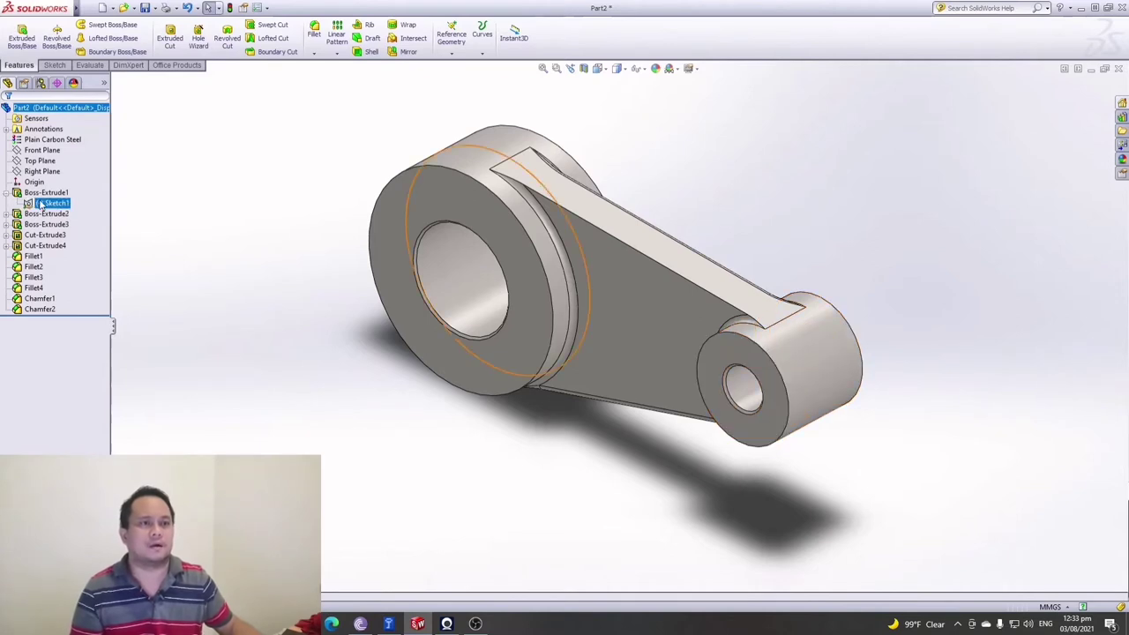
pyautogui.rightClick(44, 203)
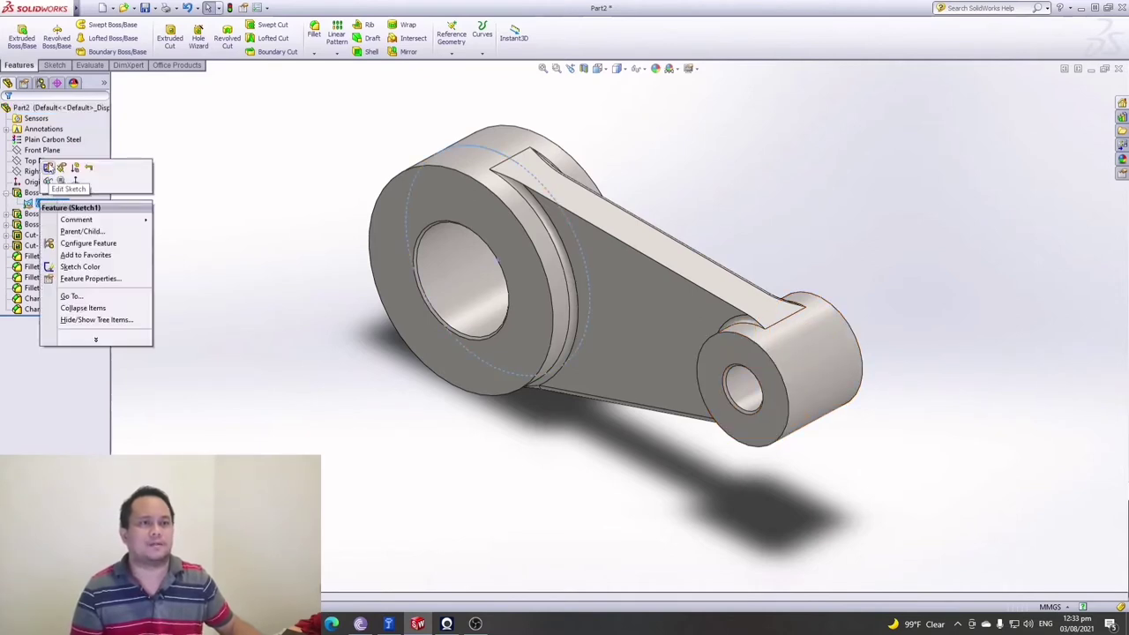
pyautogui.click(48, 168)
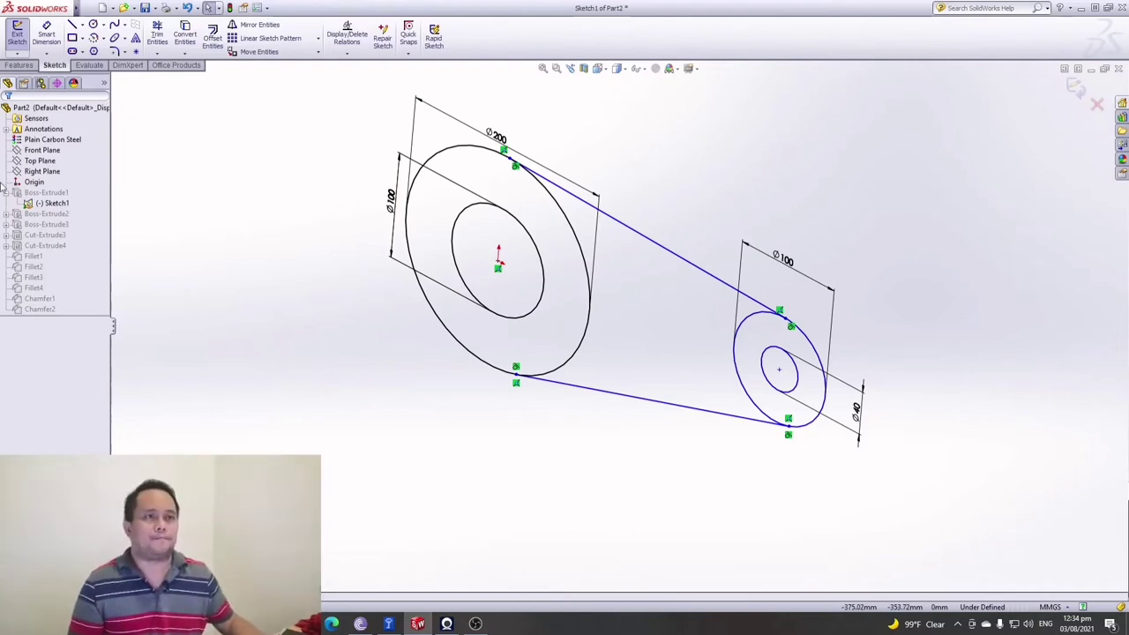
# Exit the sketch and turn the rebuilt part to view the connecting arm side-on.
pyautogui.click(17, 33)
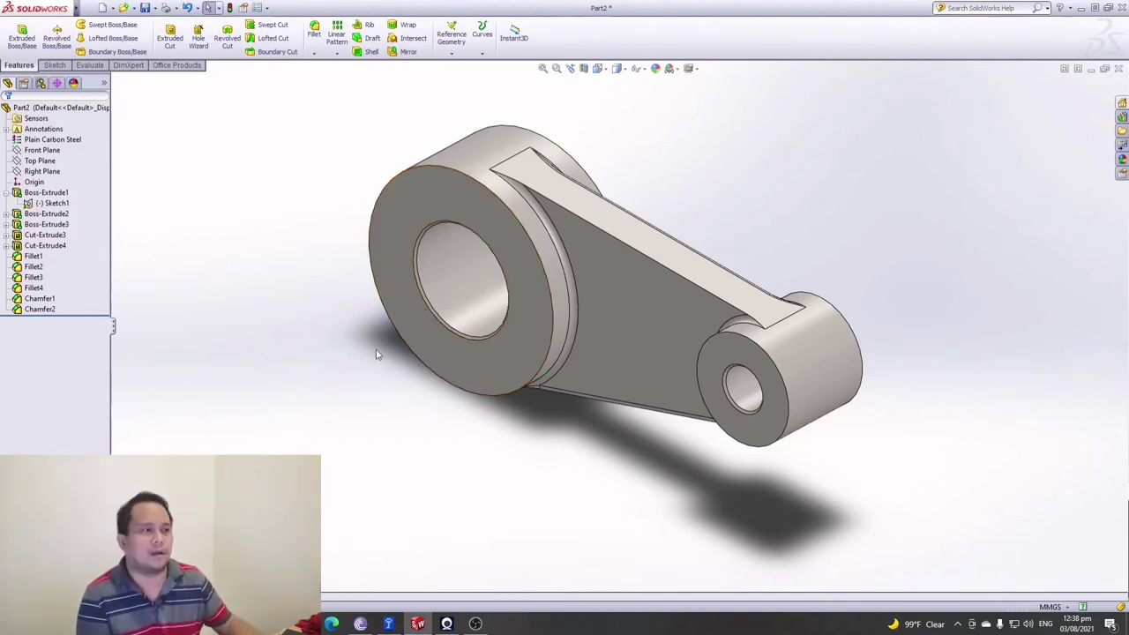
pyautogui.moveTo(498, 342); pyautogui.dragTo(344, 379, button='middle')
pyautogui.scroll(-5, 640, 328)
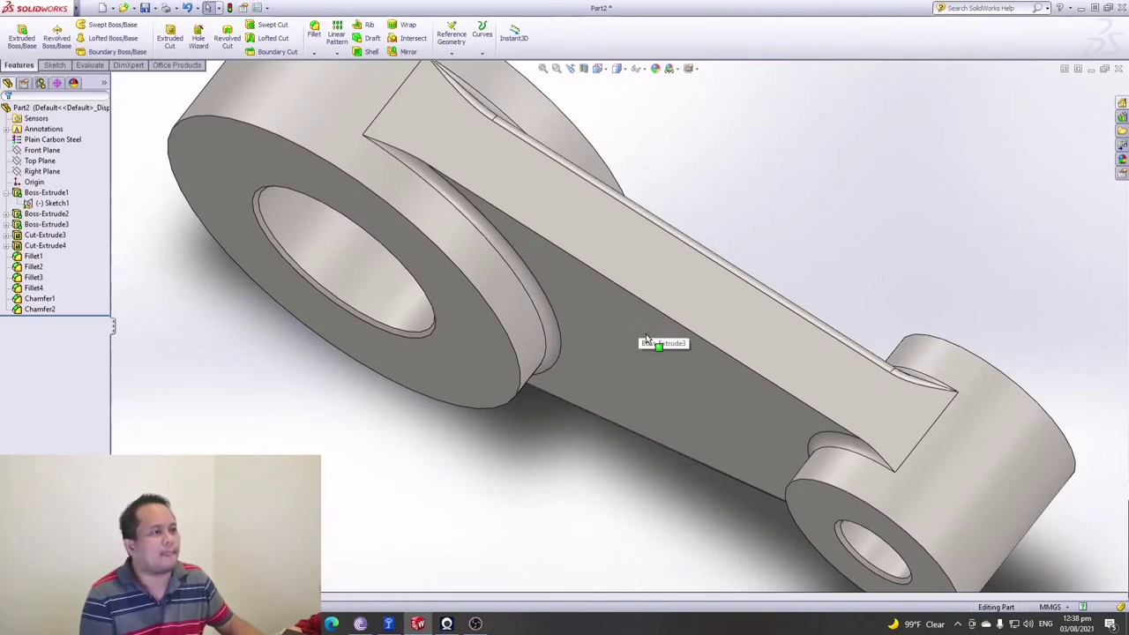
pyautogui.click(609, 372)
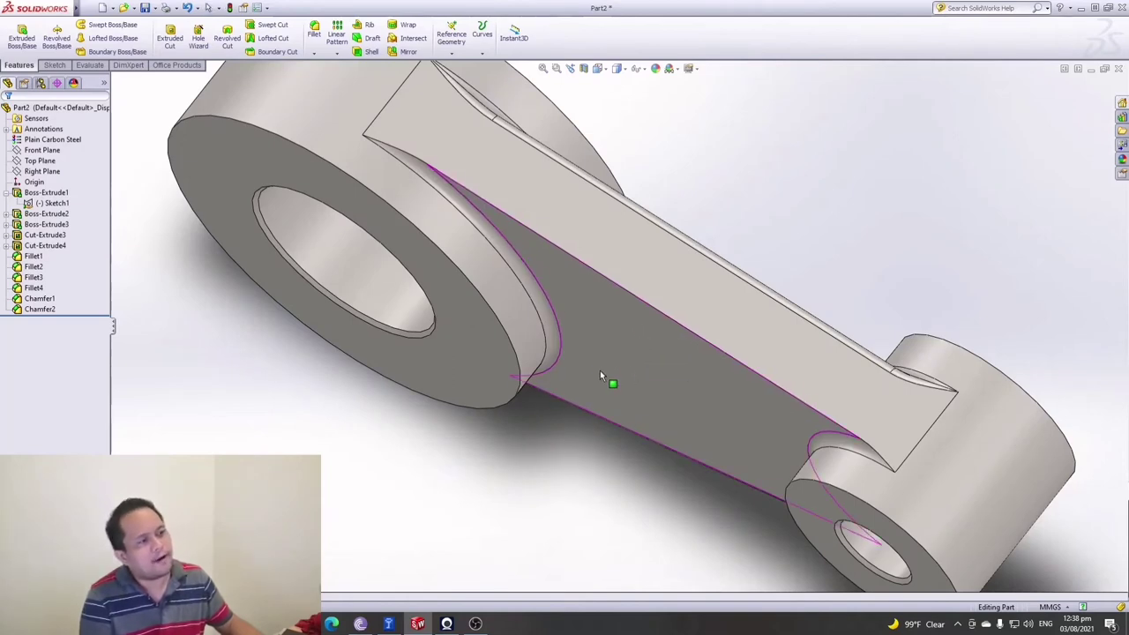
pyautogui.moveTo(600, 370); pyautogui.dragTo(594, 310, button='middle')
pyautogui.moveTo(399, 266); pyautogui.dragTo(285, 345, button='middle')
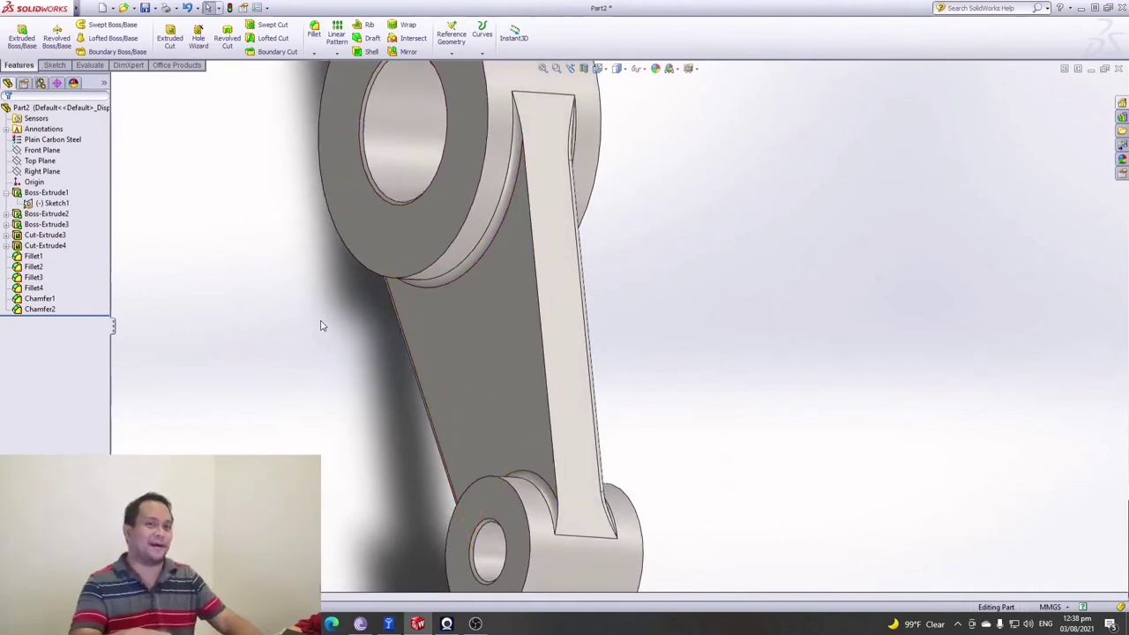
pyautogui.click(314, 31)
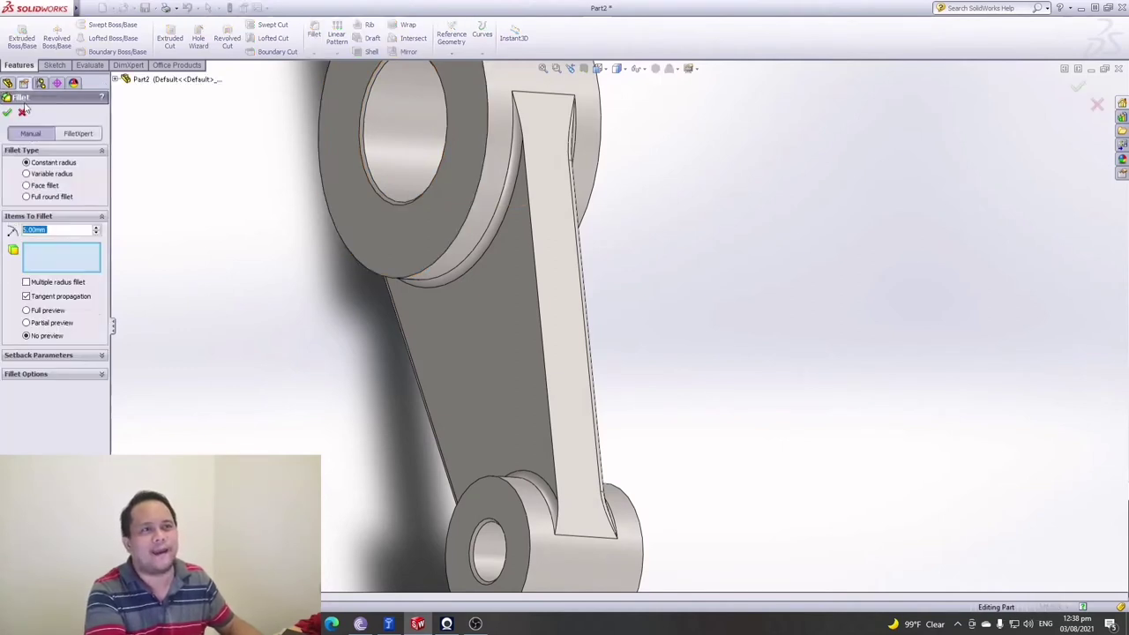
pyautogui.click(539, 295)
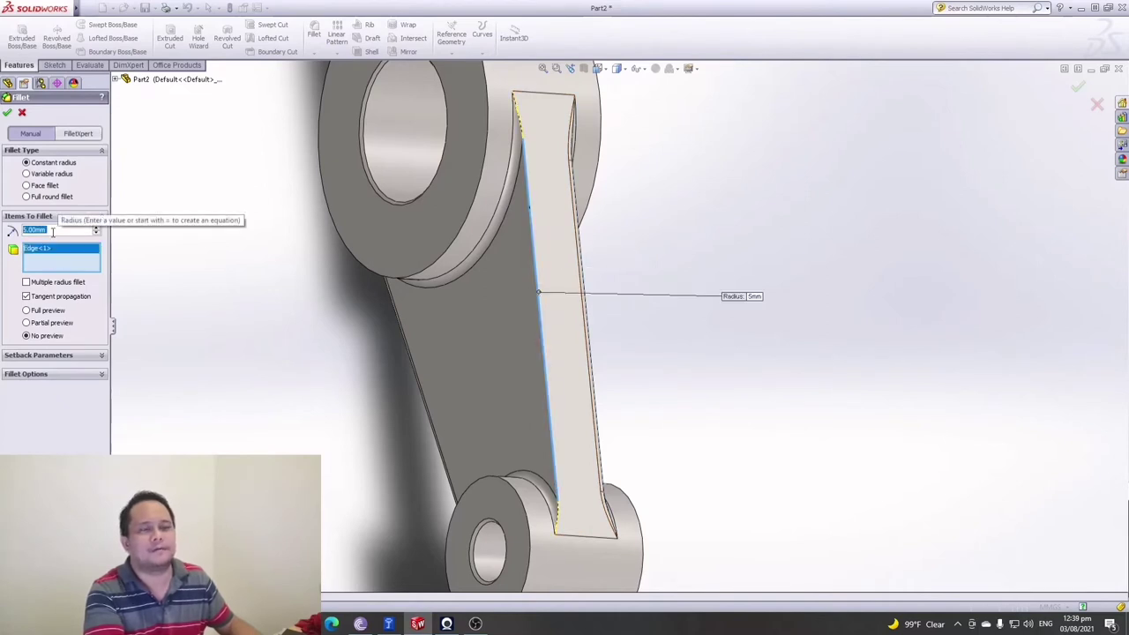
pyautogui.click(7, 112)
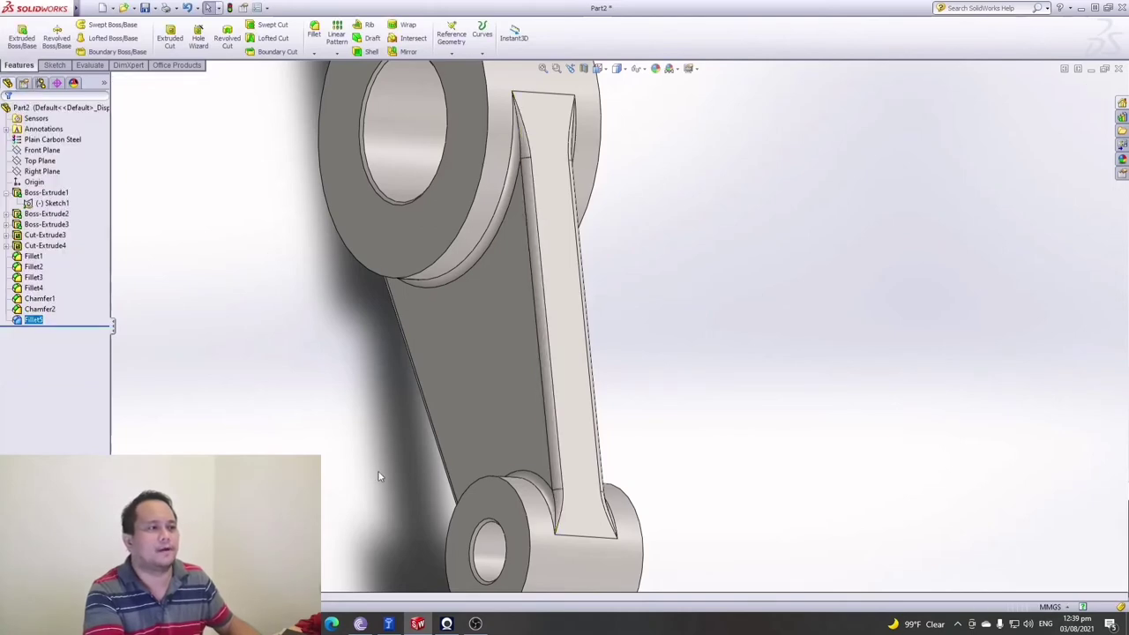
pyautogui.moveTo(378, 473)
pyautogui.mouseDown(button='middle')
pyautogui.moveTo(516, 297)
pyautogui.moveTo(378, 463)
pyautogui.mouseUp(button='middle')
pyautogui.scroll(-8, 417, 487)
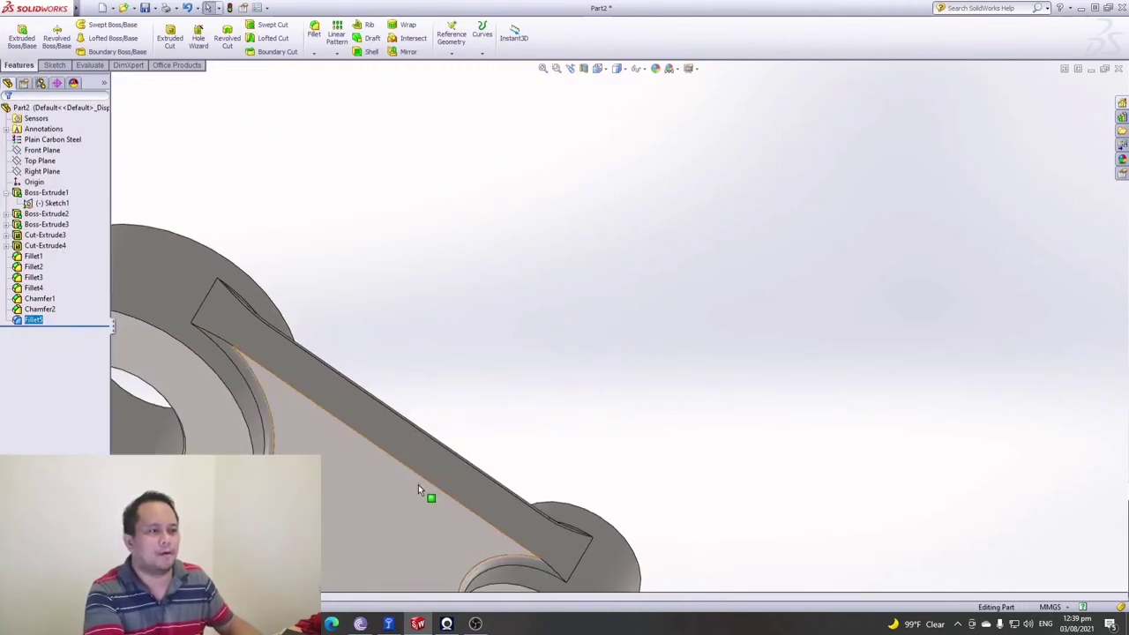
pyautogui.scroll(10, 436, 404)
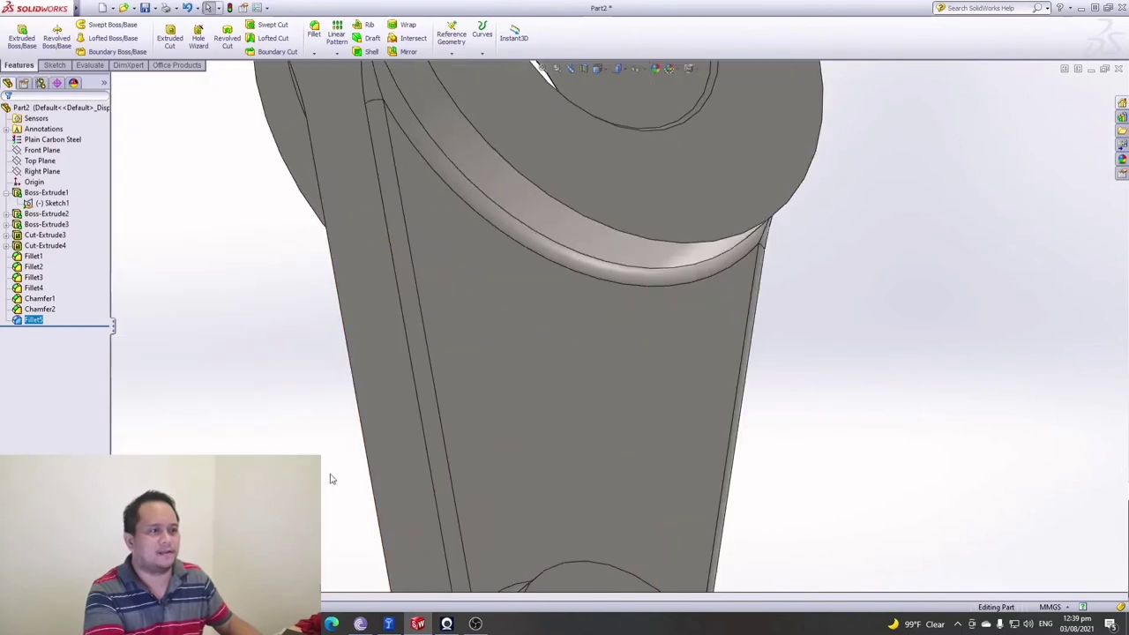
pyautogui.moveTo(515, 458); pyautogui.dragTo(622, 333, button='middle')
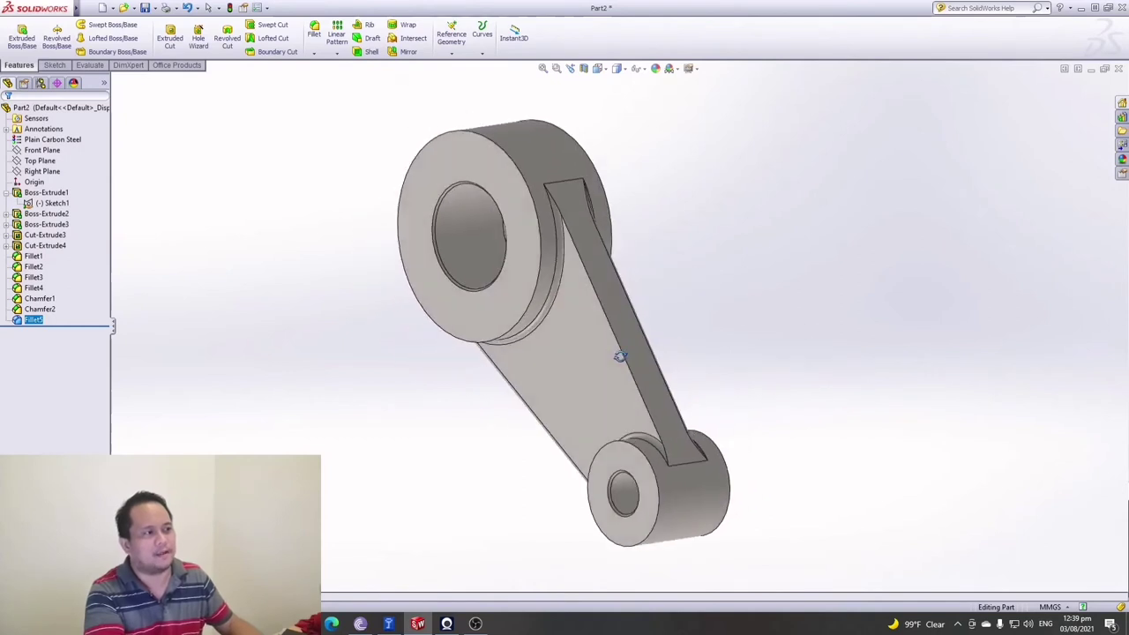
pyautogui.scroll(-3, 623, 331)
pyautogui.scroll(-1, 616, 375)
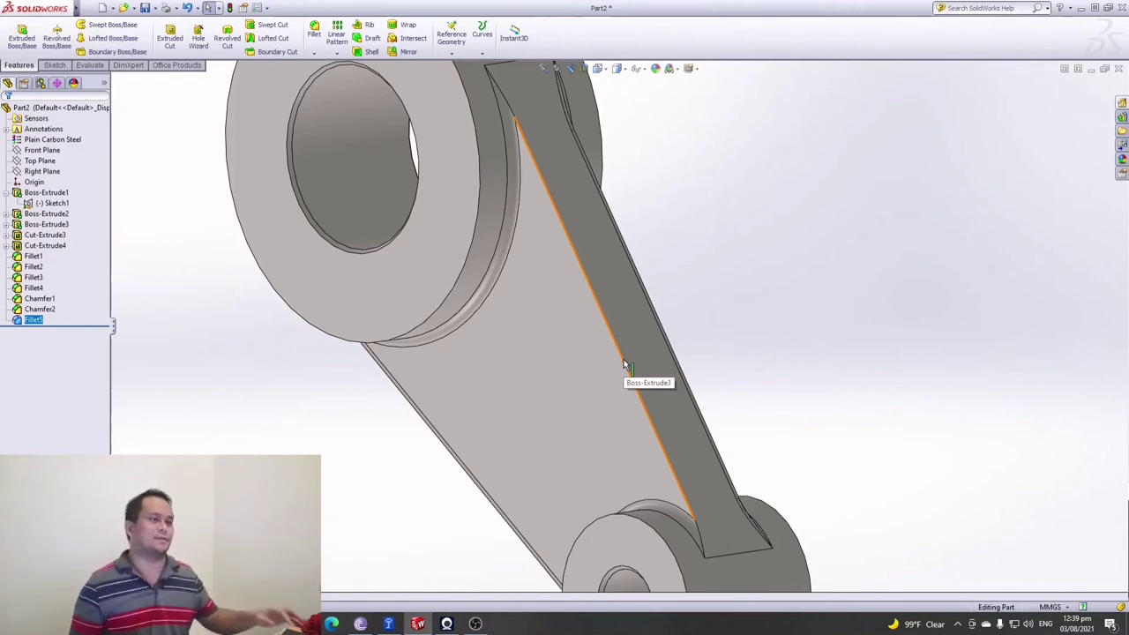
pyautogui.click(328, 35)
pyautogui.press('Escape')
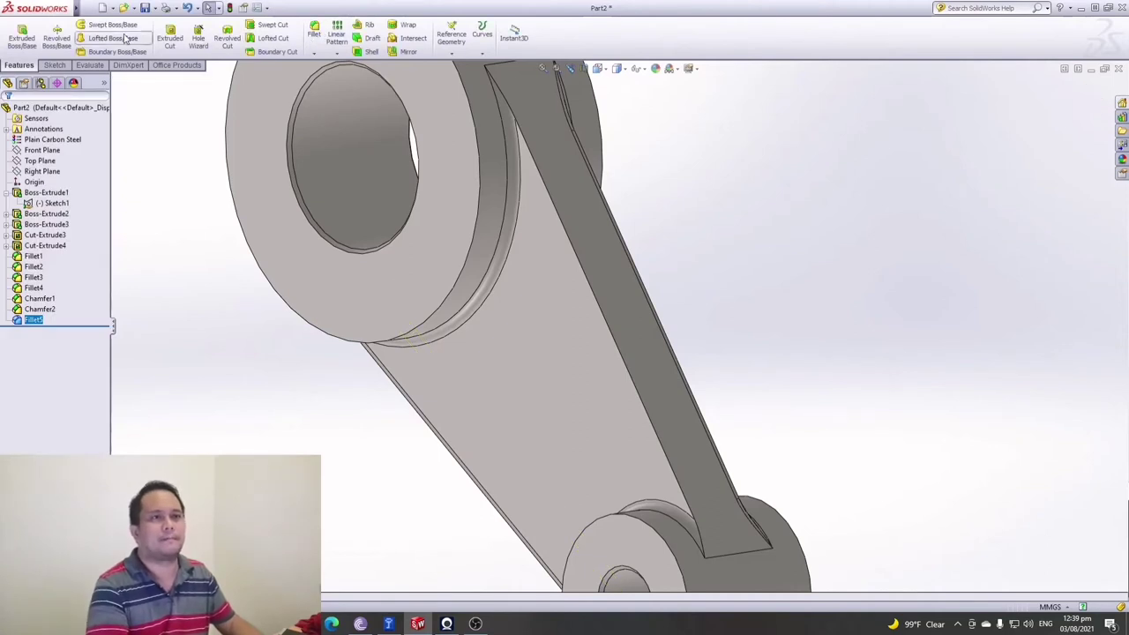
# Round the long web edge with a 5.00 mm fillet and fit the part in view.
pyautogui.click(314, 34)
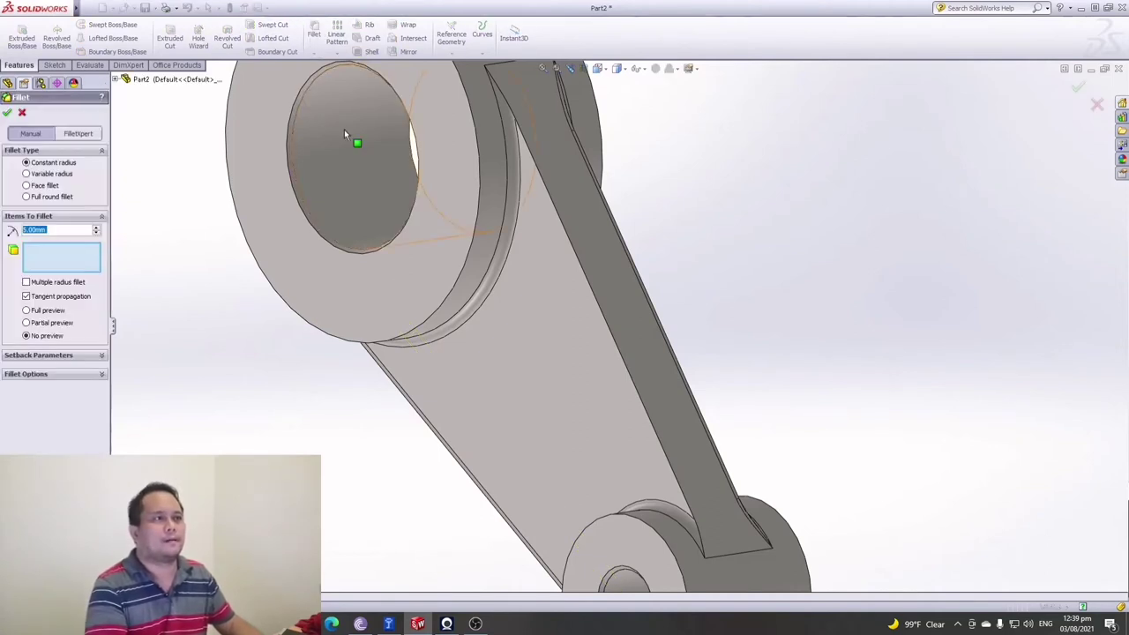
pyautogui.click(574, 254)
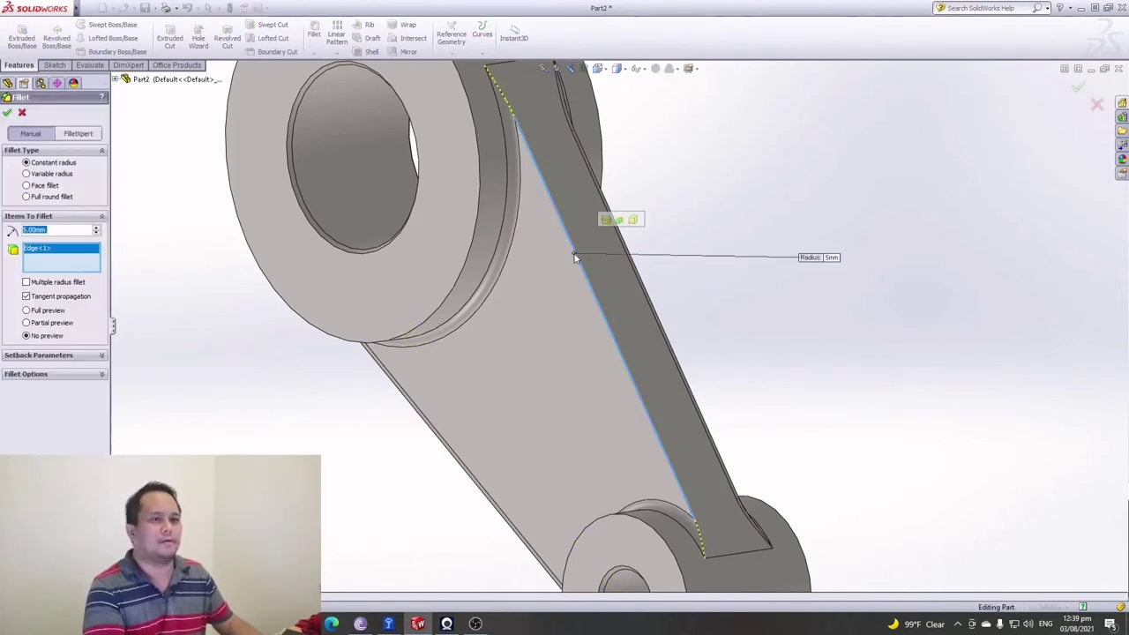
pyautogui.click(51, 230)
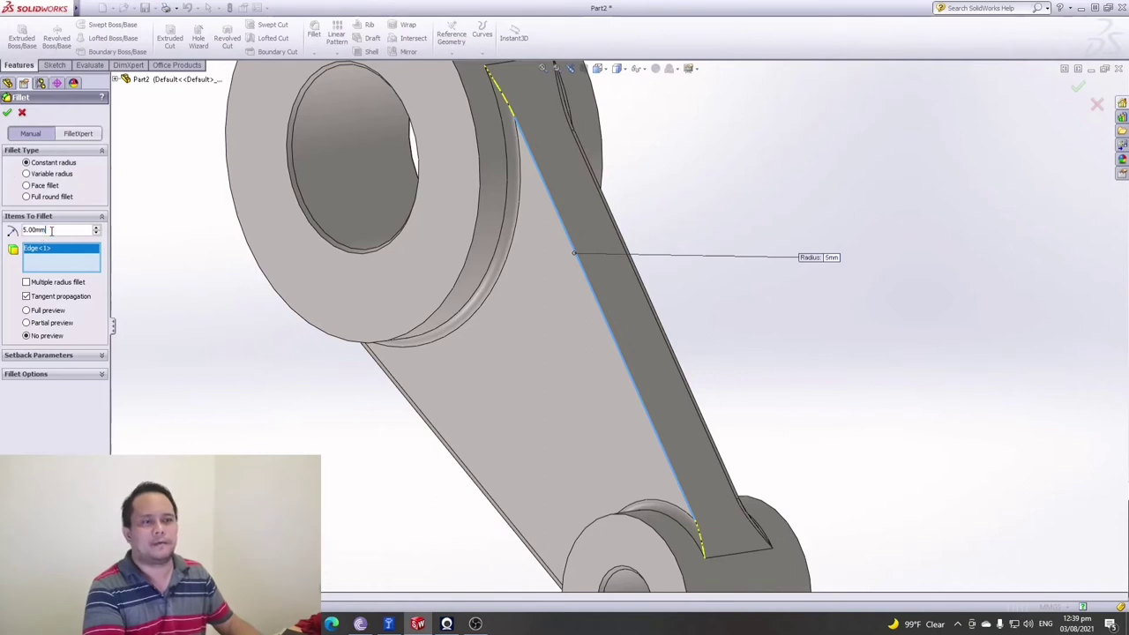
pyautogui.click(7, 112)
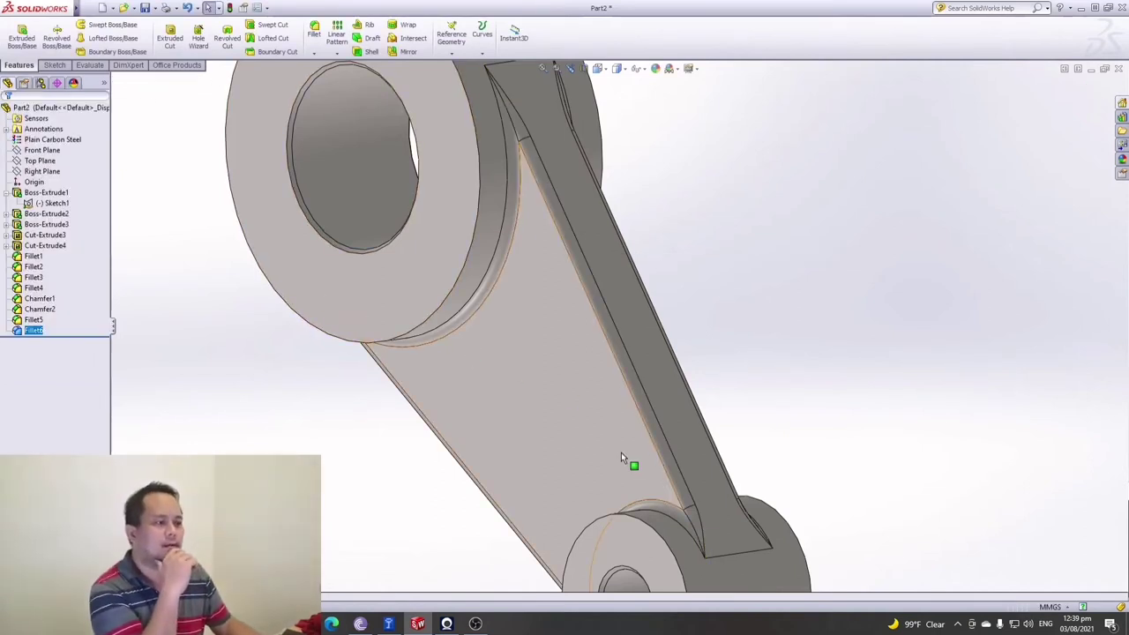
pyautogui.press('f')
pyautogui.moveTo(540, 348); pyautogui.dragTo(345, 327, button='middle')
pyautogui.moveTo(635, 436); pyautogui.dragTo(471, 327, button='middle')
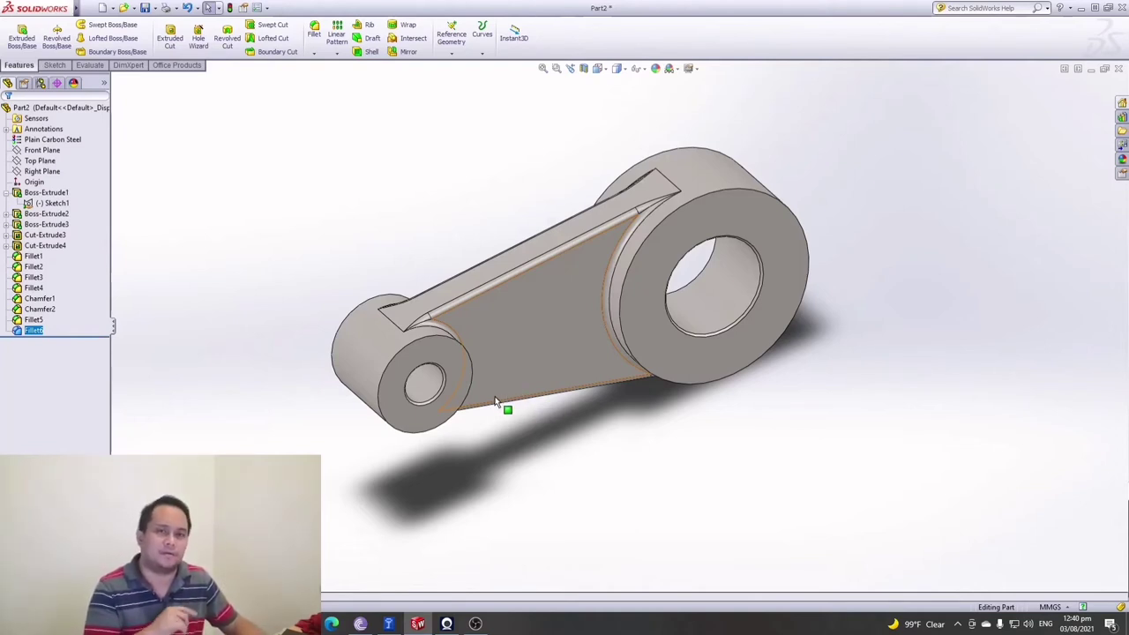
pyautogui.scroll(3, 478, 358)
pyautogui.scroll(-6, 482, 365)
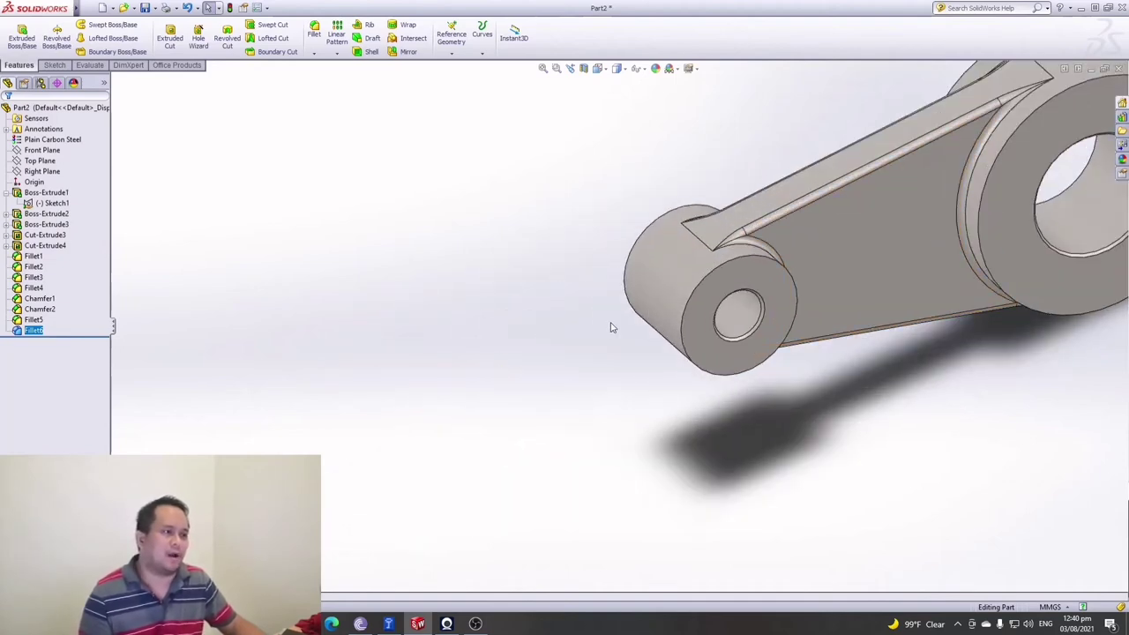
pyautogui.scroll(3, 612, 327)
pyautogui.scroll(-5, 811, 261)
pyautogui.scroll(5, 688, 264)
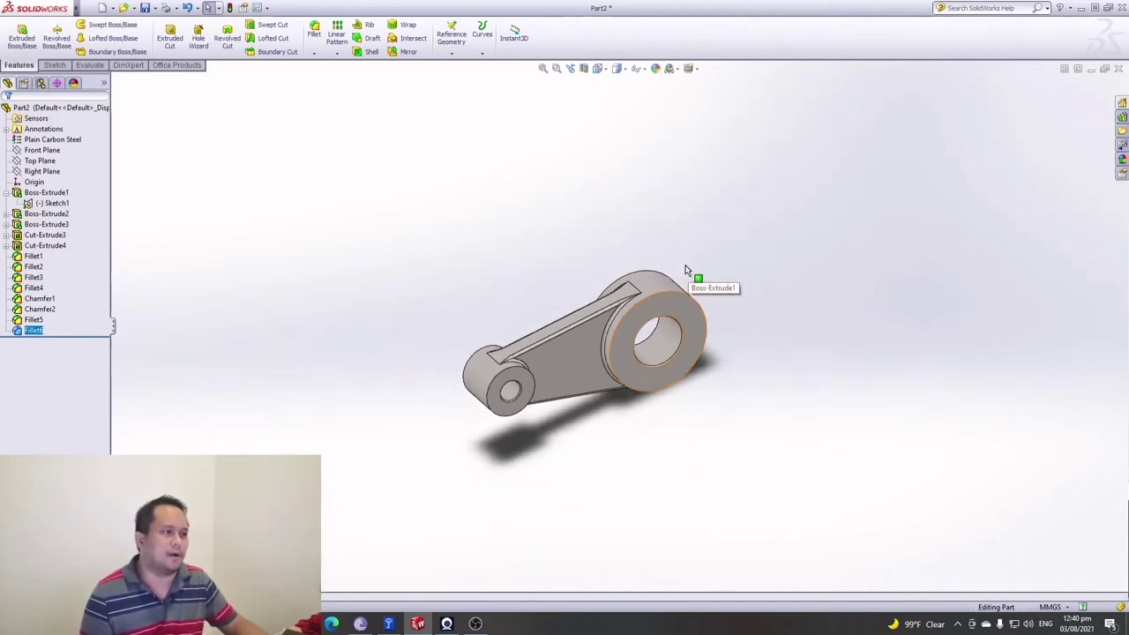
pyautogui.scroll(-5, 391, 486)
pyautogui.scroll(6, 390, 489)
pyautogui.scroll(-4, 839, 262)
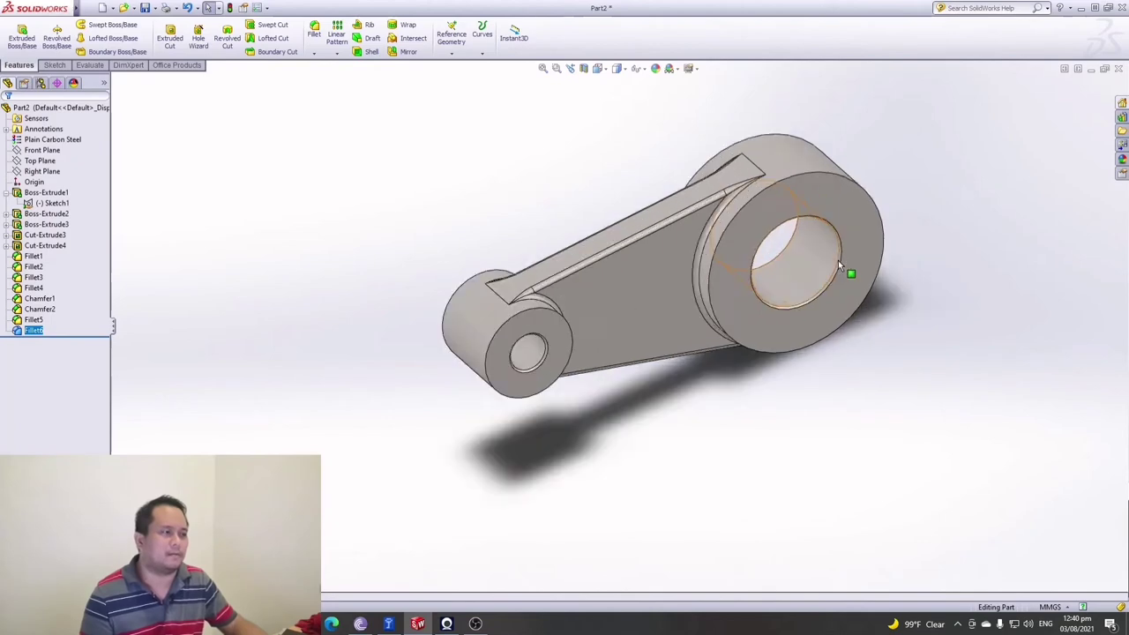
pyautogui.scroll(-2, 837, 260)
pyautogui.scroll(3, 653, 261)
pyautogui.scroll(-3, 637, 260)
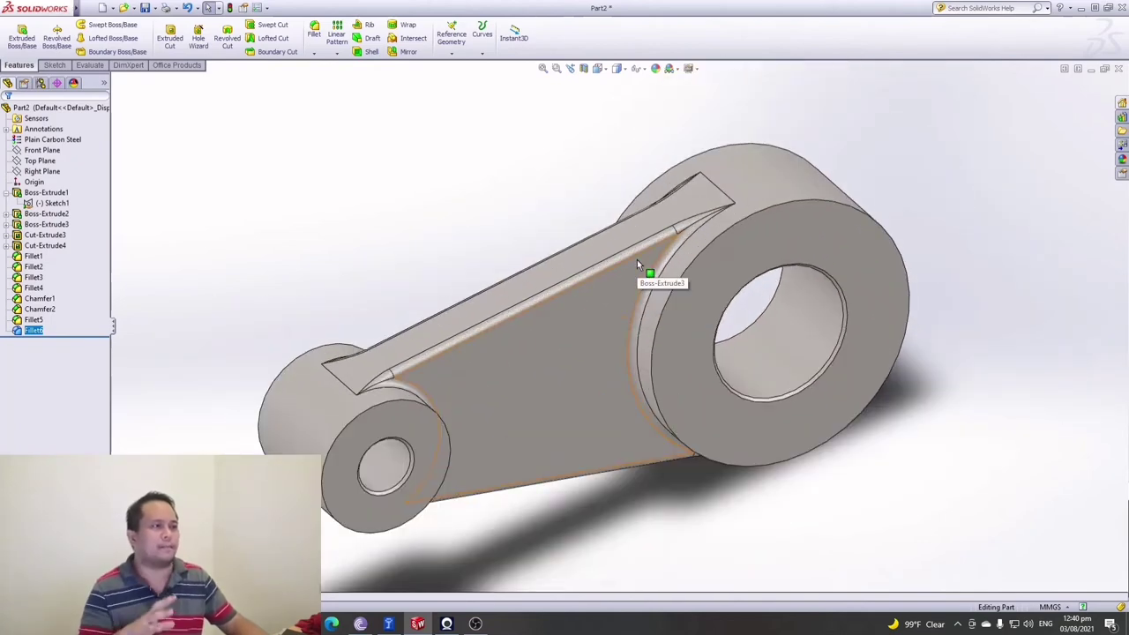
pyautogui.scroll(-3, 636, 259)
pyautogui.scroll(4, 637, 259)
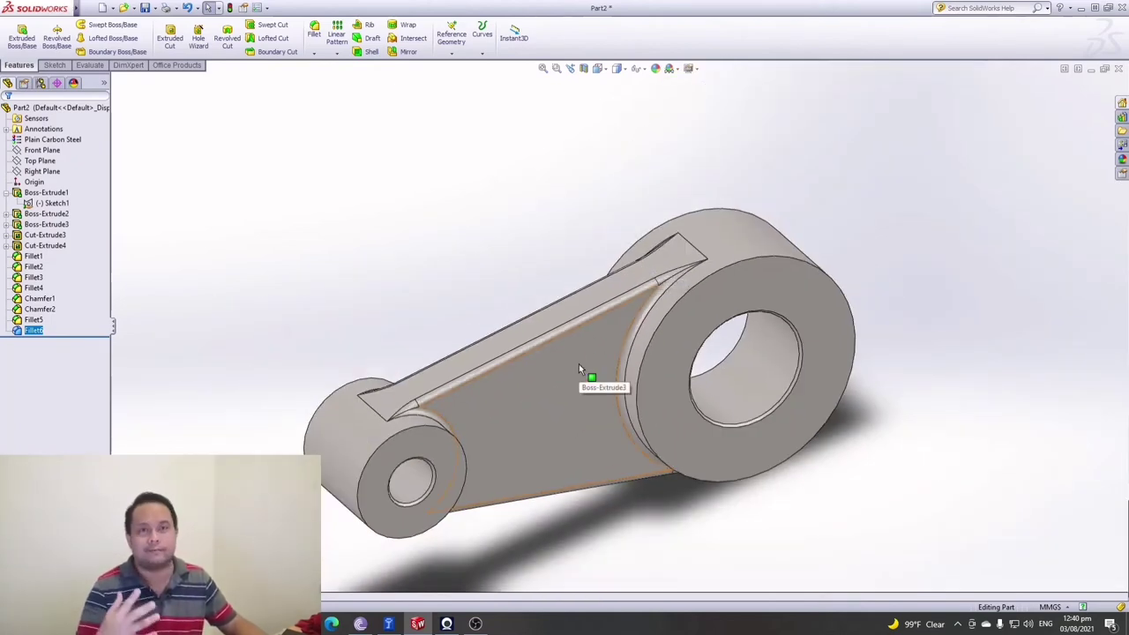
pyautogui.scroll(-3, 579, 364)
pyautogui.scroll(3, 579, 363)
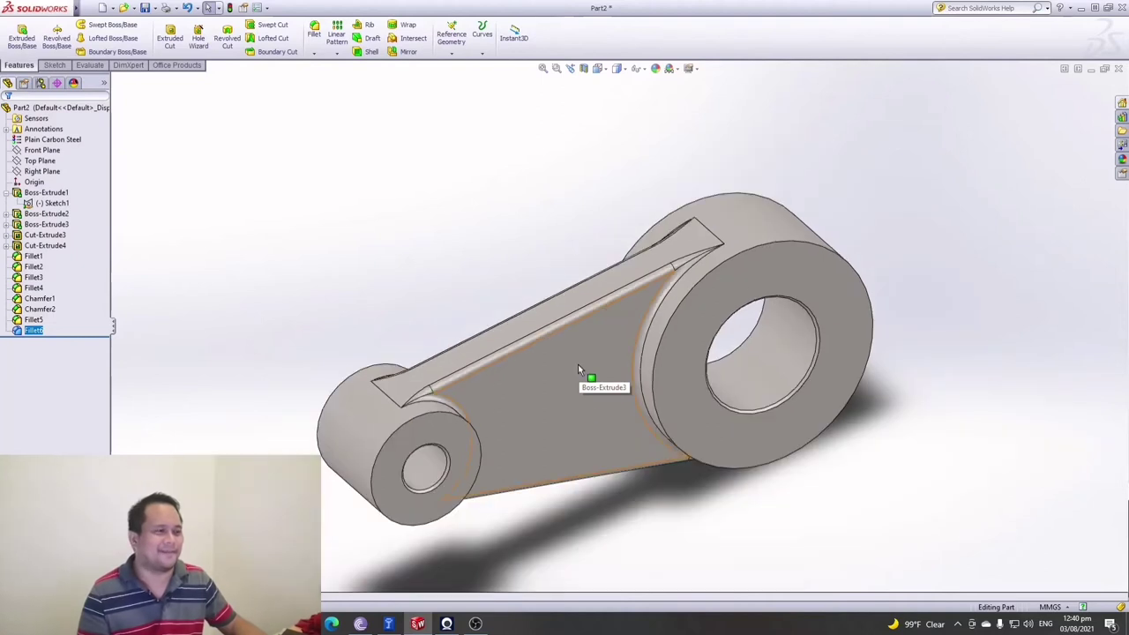
pyautogui.click(577, 423)
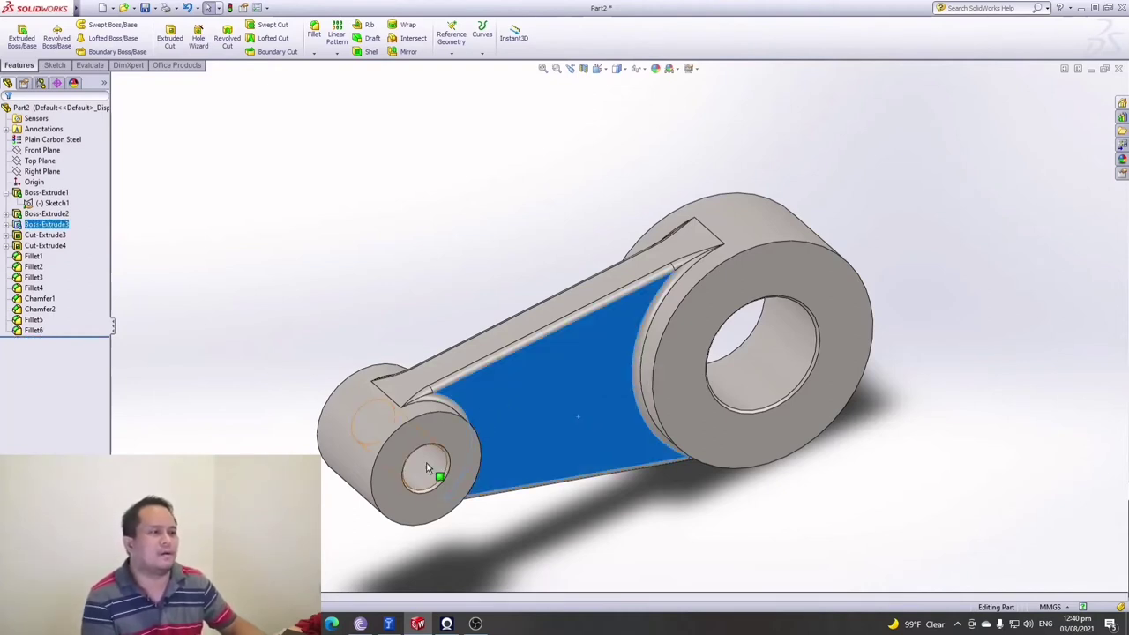
pyautogui.click(362, 420)
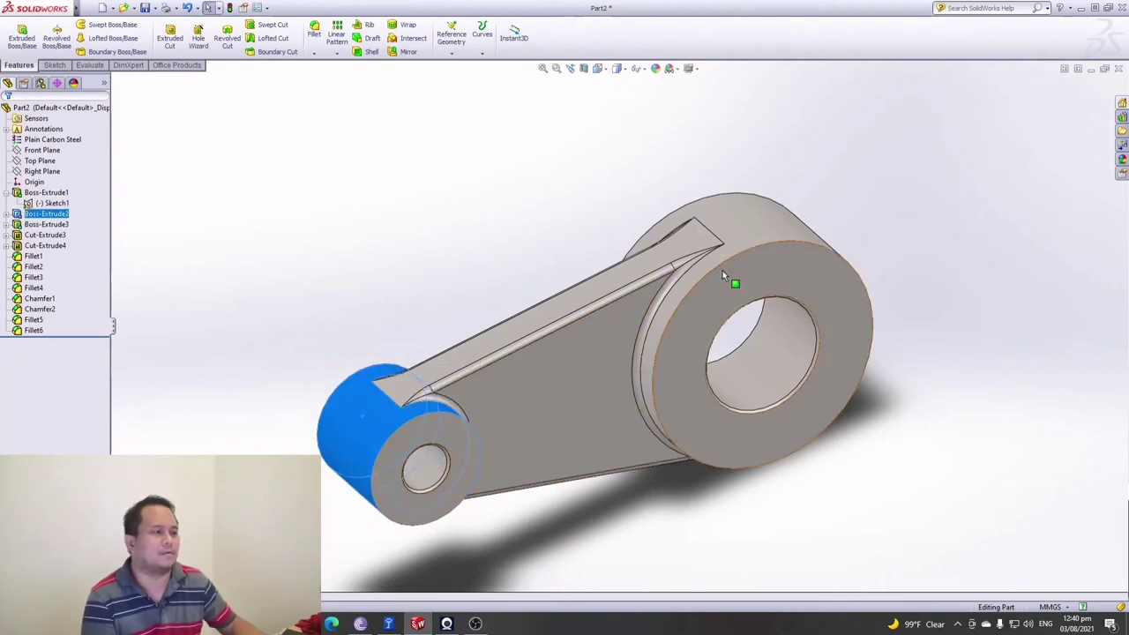
pyautogui.click(707, 300)
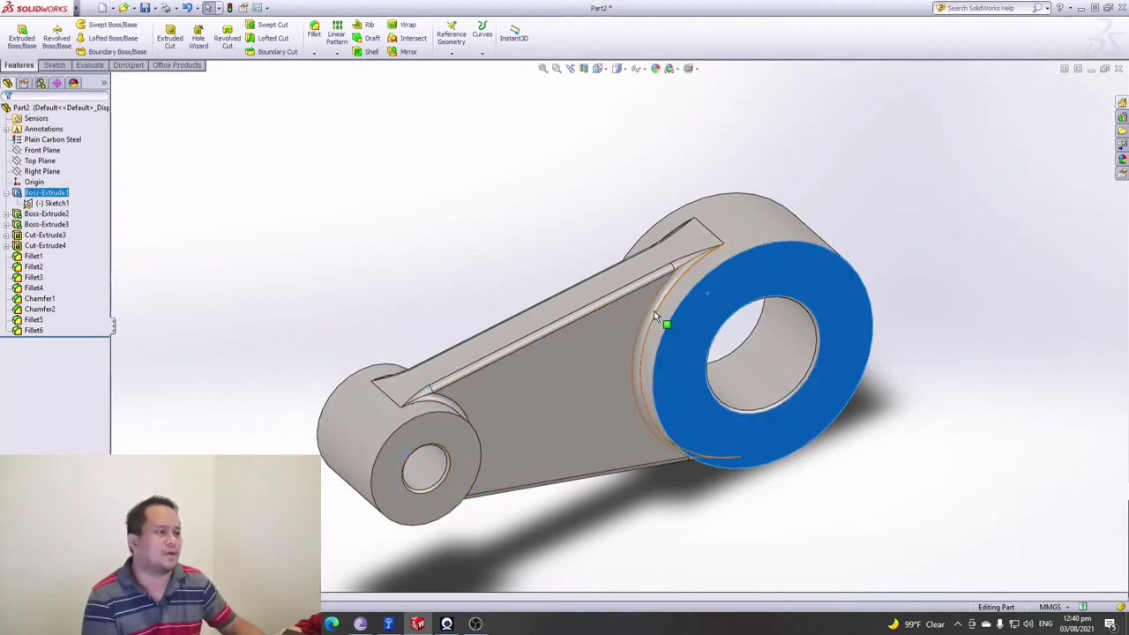
pyautogui.click(763, 232)
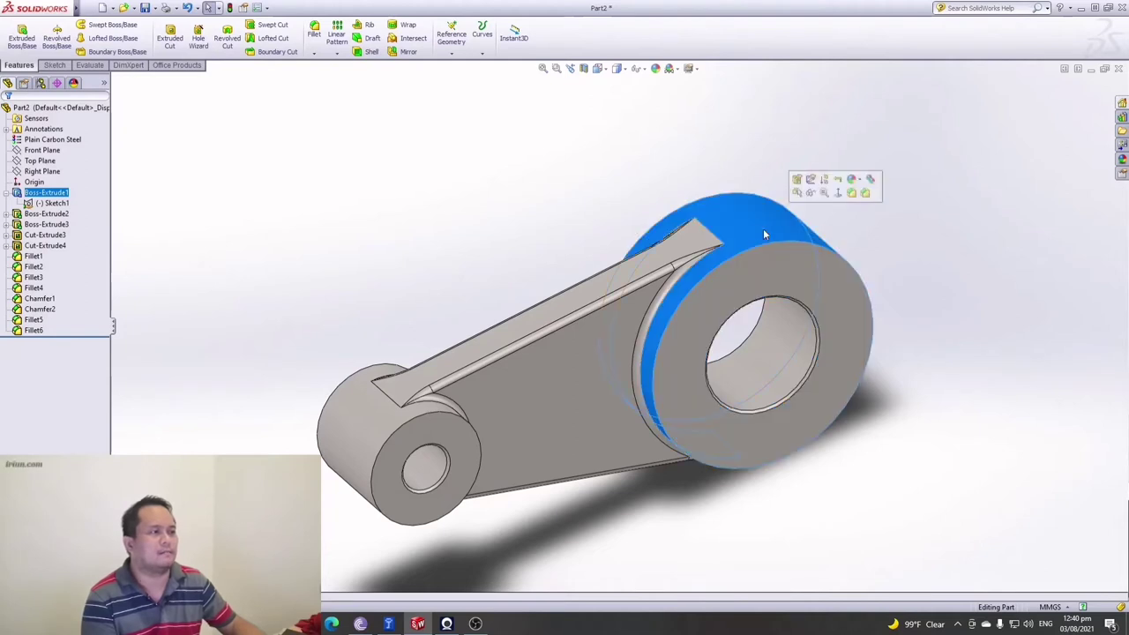
pyautogui.click(551, 316)
pyautogui.click(551, 413)
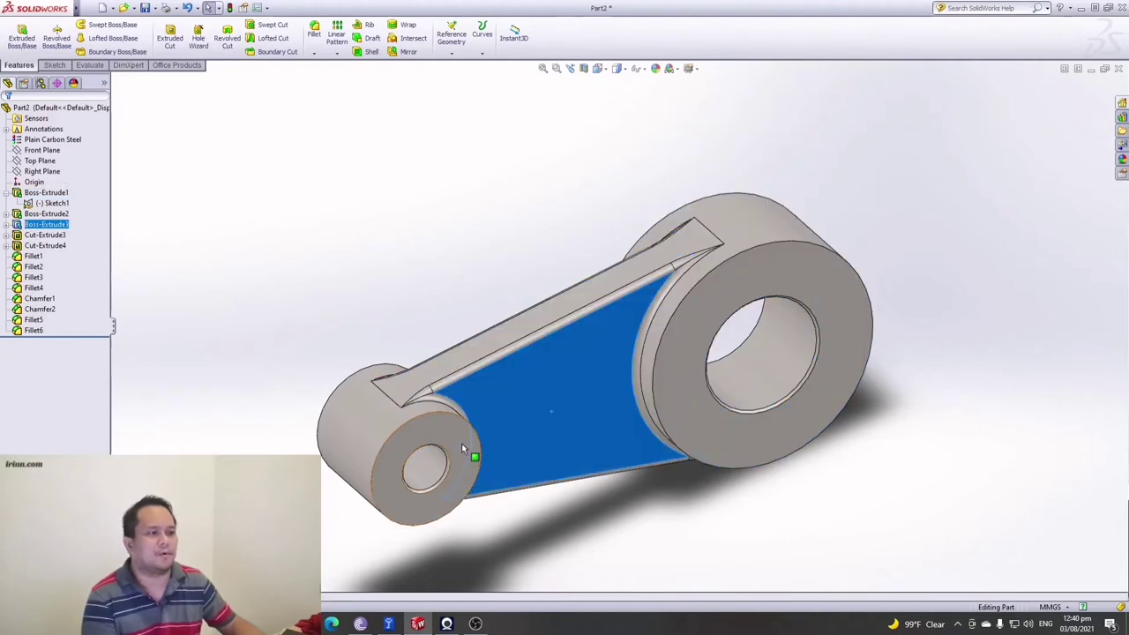
pyautogui.click(460, 443)
pyautogui.click(361, 426)
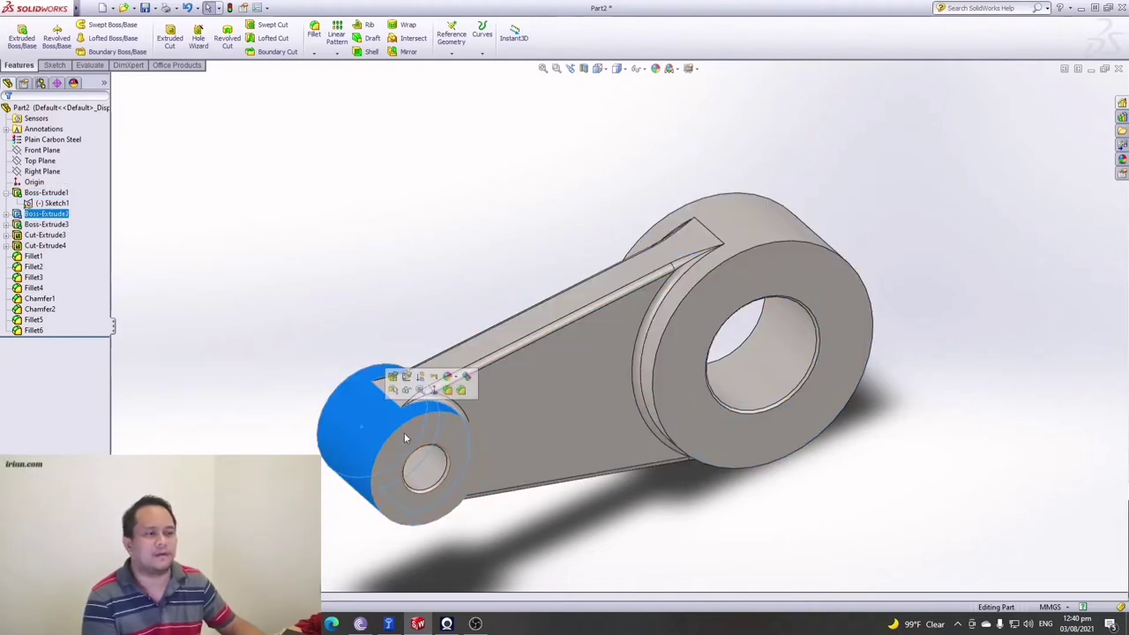
pyautogui.click(356, 302)
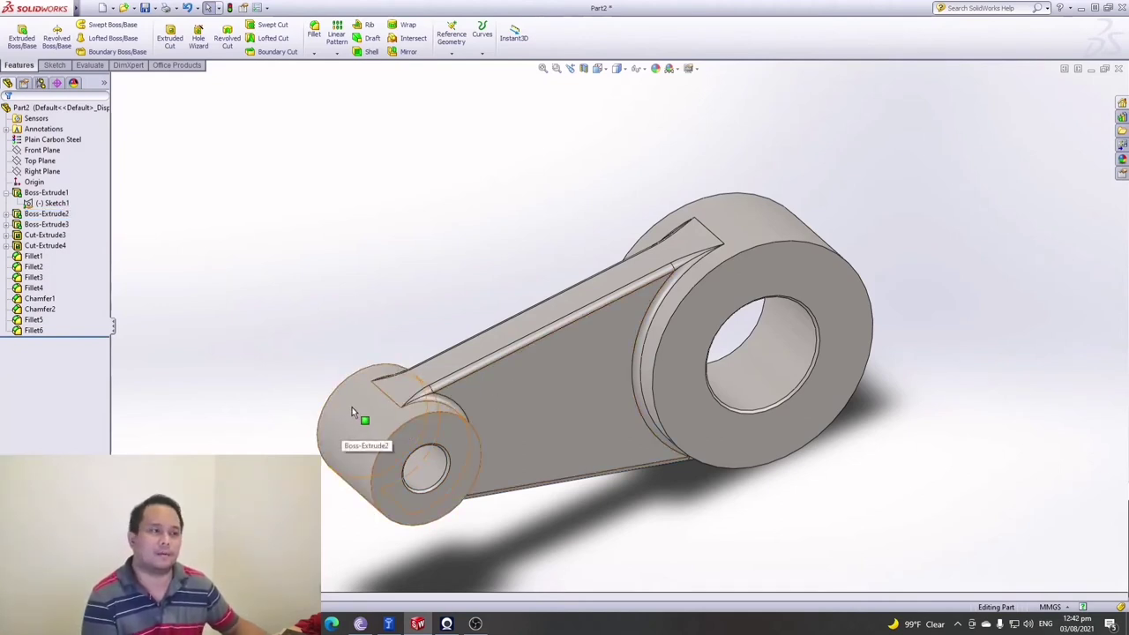
# Expand the large boss face's full context menu, then dismiss it.
pyautogui.rightClick(770, 268)
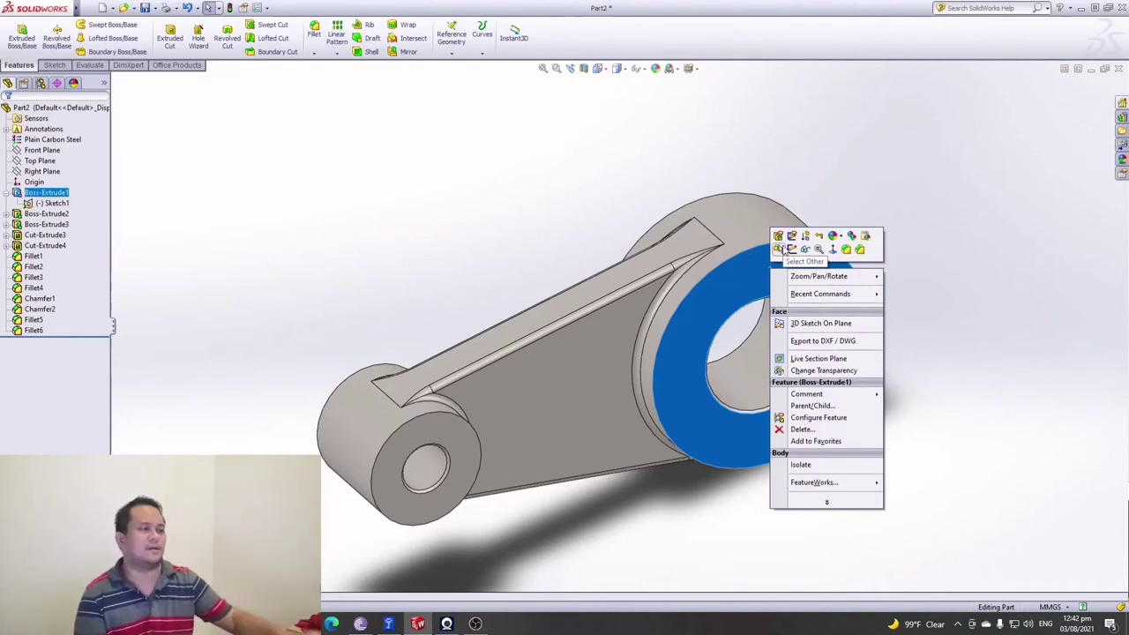
pyautogui.click(826, 502)
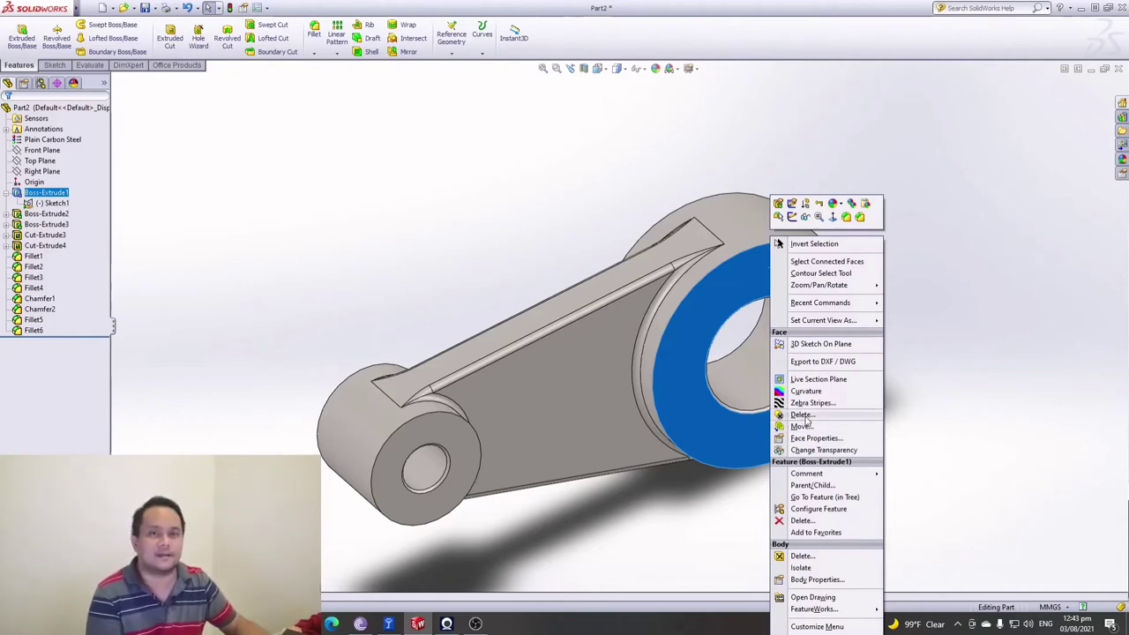
pyautogui.click(940, 396)
# Orbit the part, then step through the left, trimetric and front standard views.
pyautogui.moveTo(940, 396); pyautogui.dragTo(677, 330, button='middle')
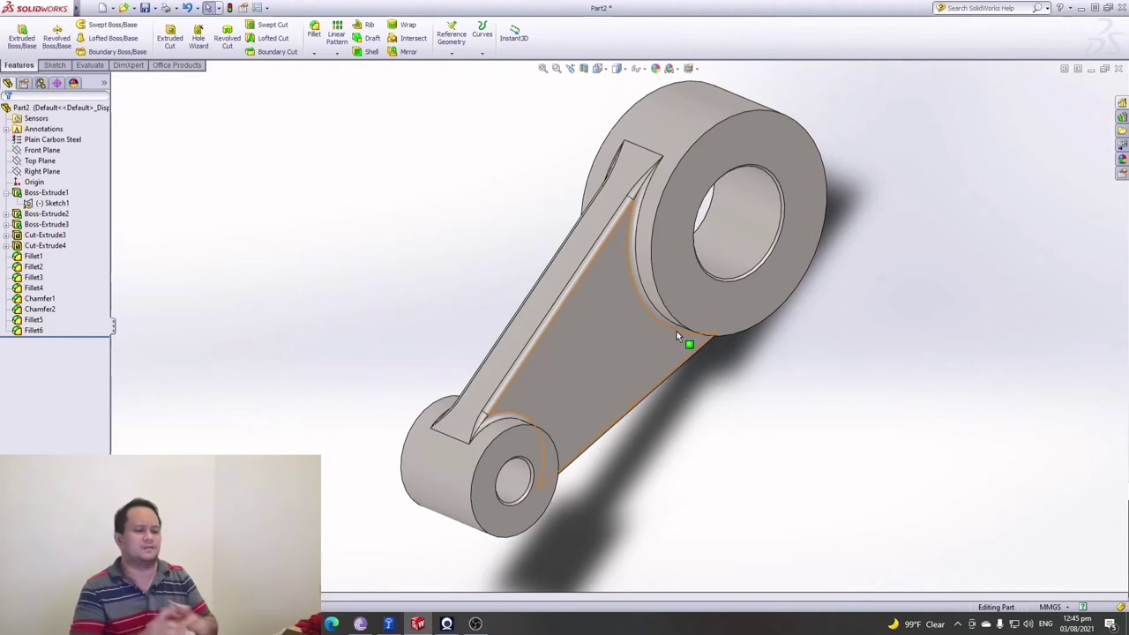
pyautogui.press('space')
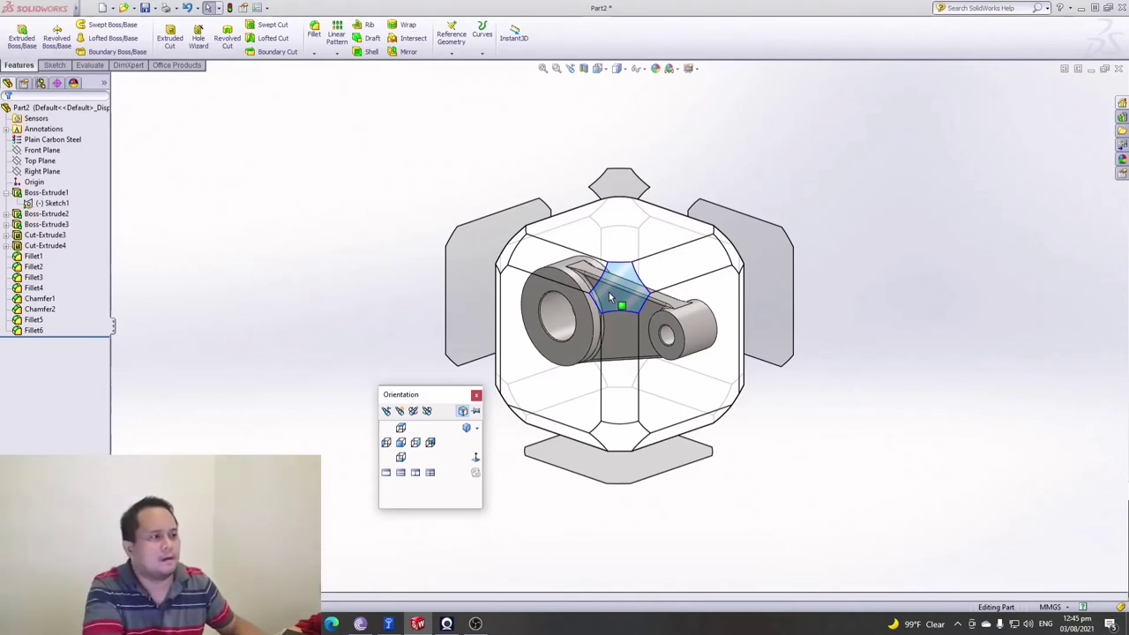
pyautogui.click(549, 346)
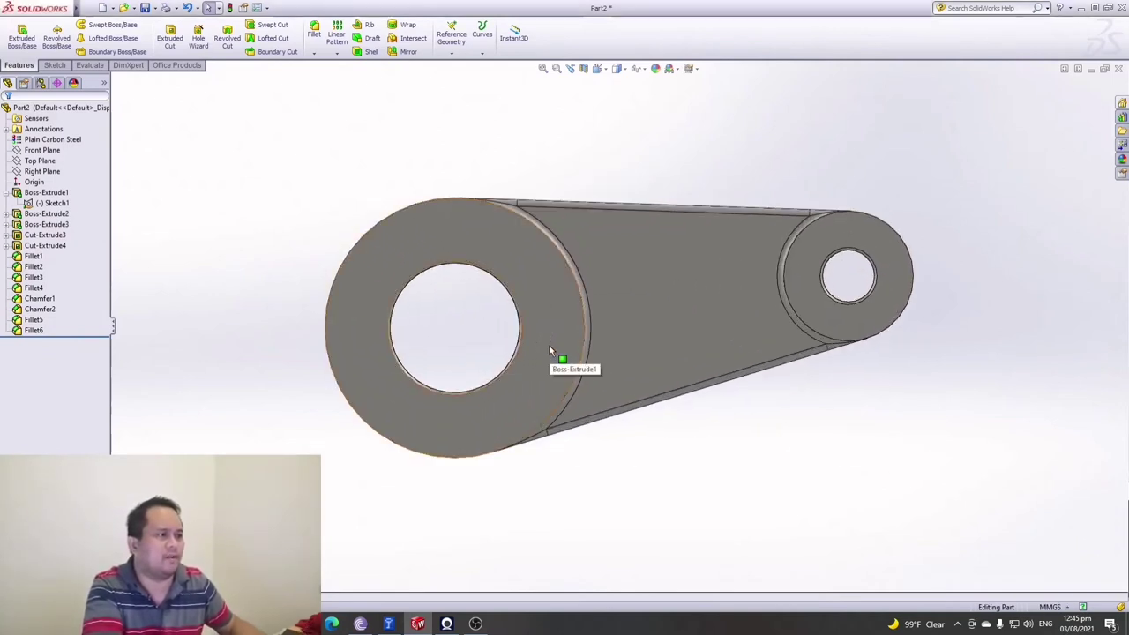
pyautogui.press('space')
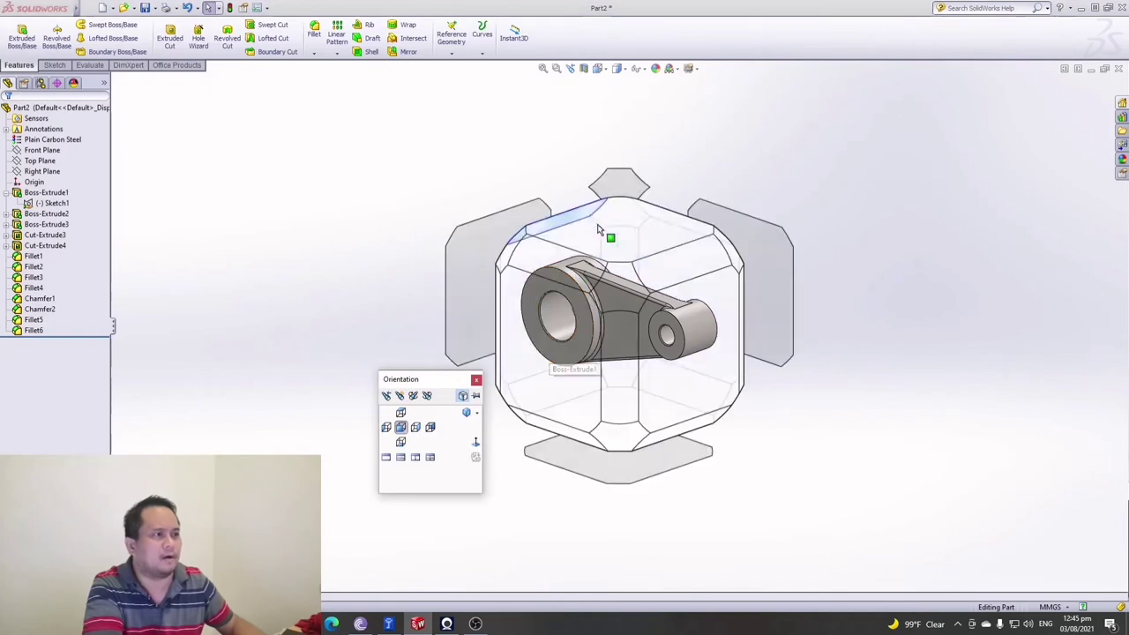
pyautogui.click(619, 235)
pyautogui.hotkey('ctrl', '1')
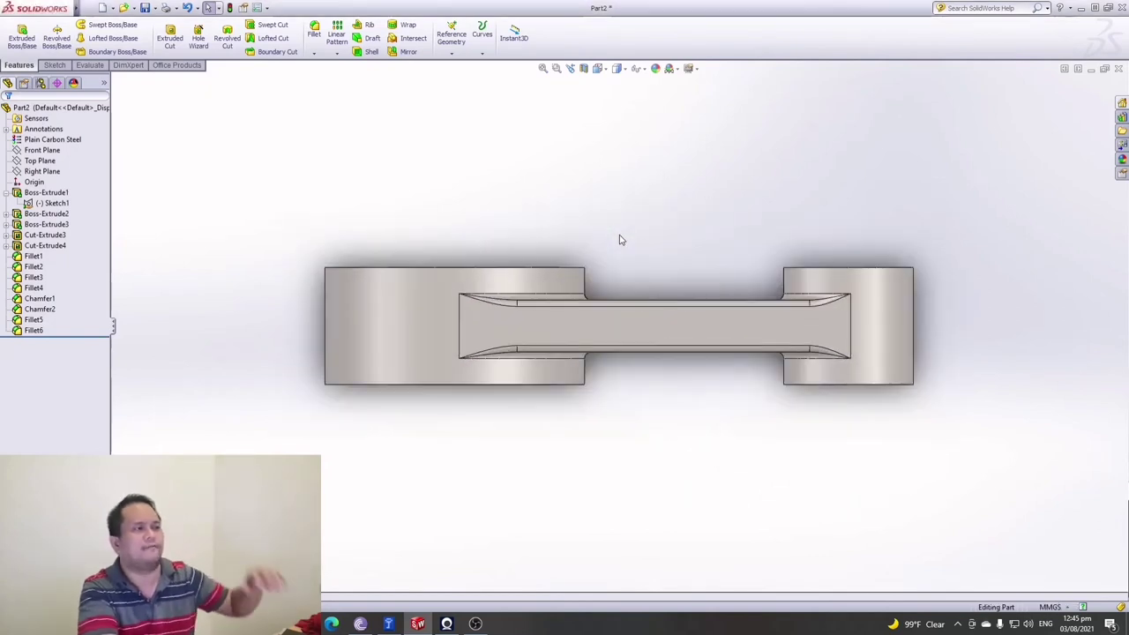
# Switch to a corner view, then isometric, and pan the part to the right.
pyautogui.press('space')
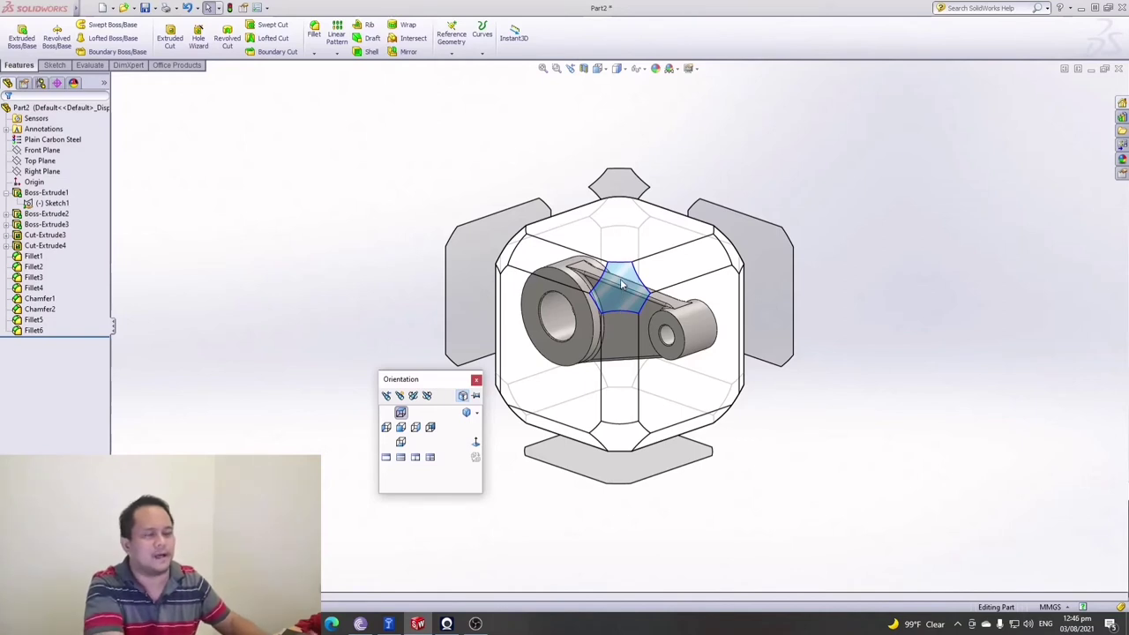
pyautogui.click(621, 284)
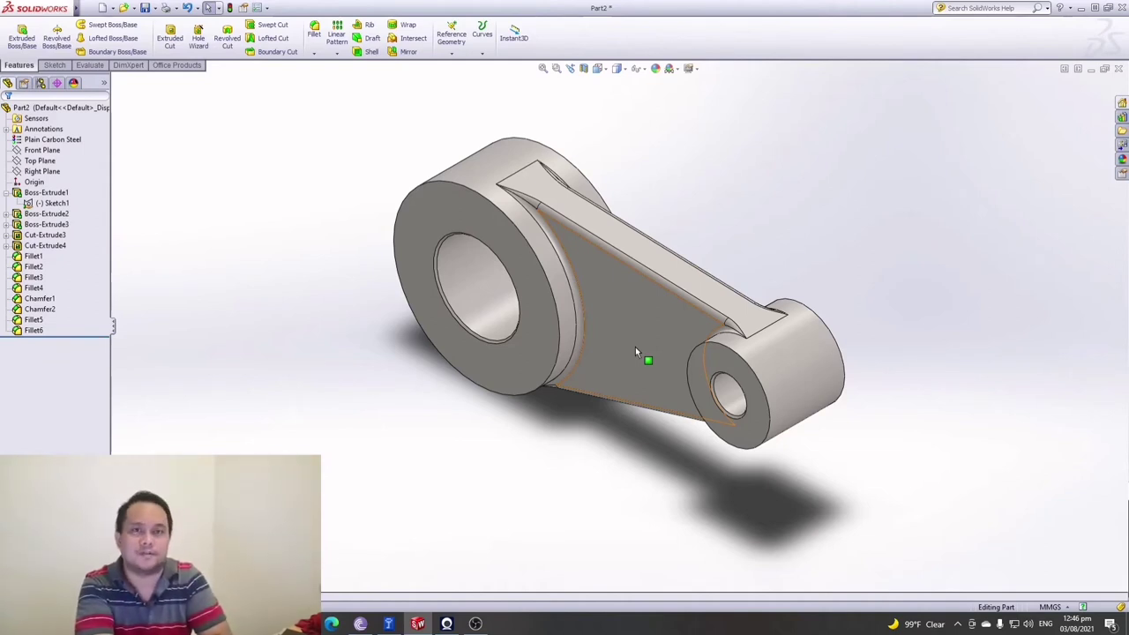
pyautogui.press('space')
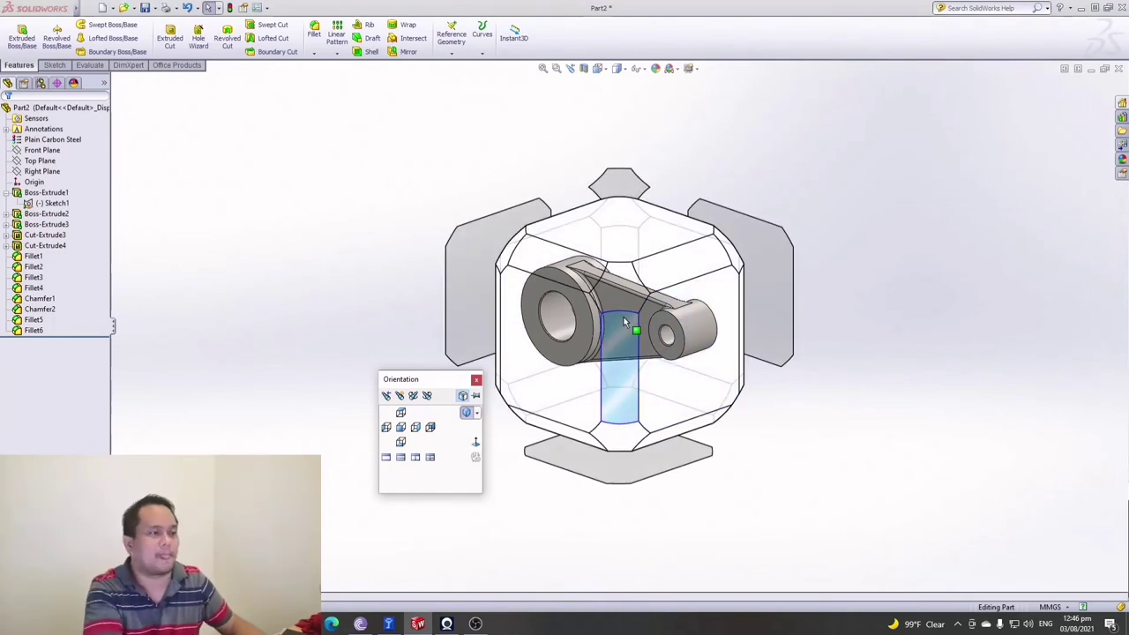
pyautogui.click(767, 362)
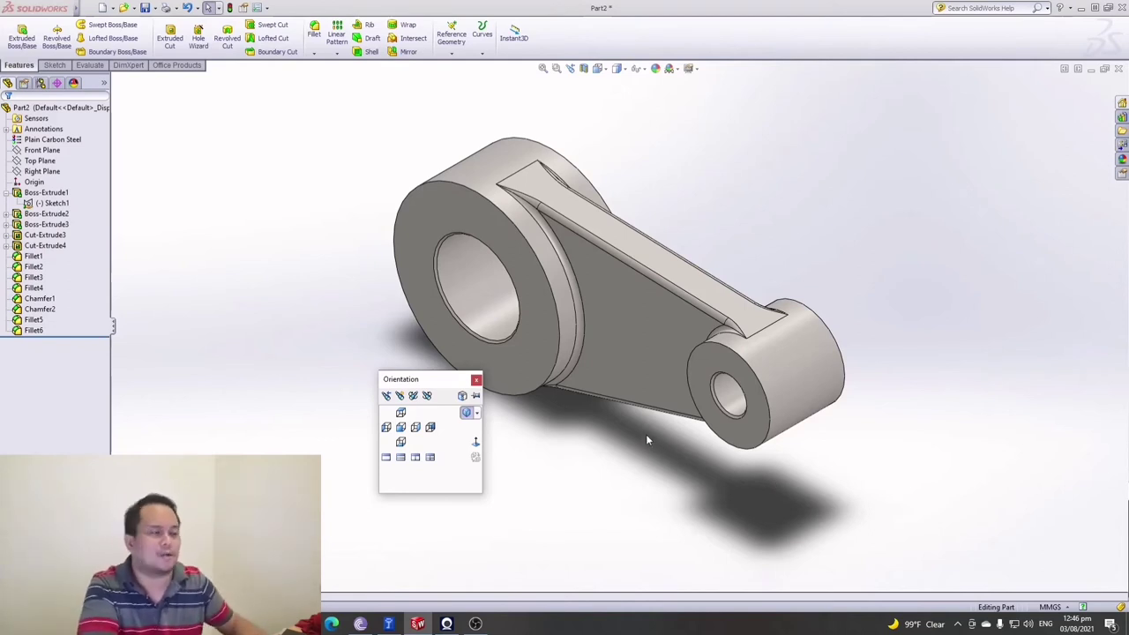
pyautogui.keyDown('ctrl'); pyautogui.moveTo(647, 439); pyautogui.dragTo(423, 413, button='middle'); pyautogui.keyUp('ctrl')
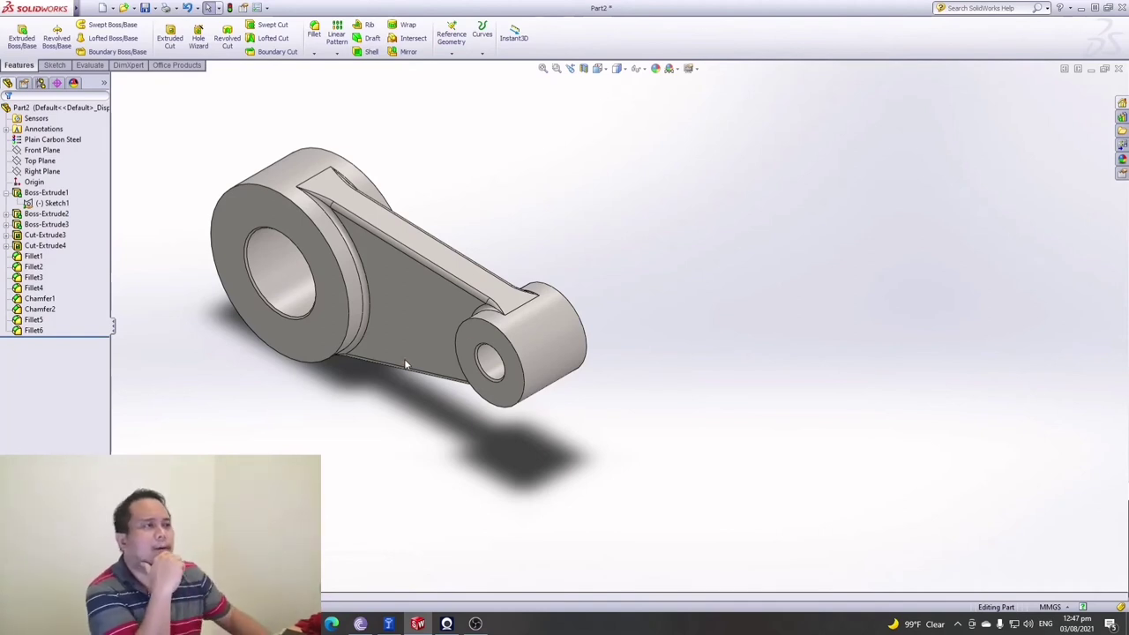
# In Document Properties > Units, change the unit system from MMGS to IPS (inch, pound, second).
pyautogui.click(256, 8)
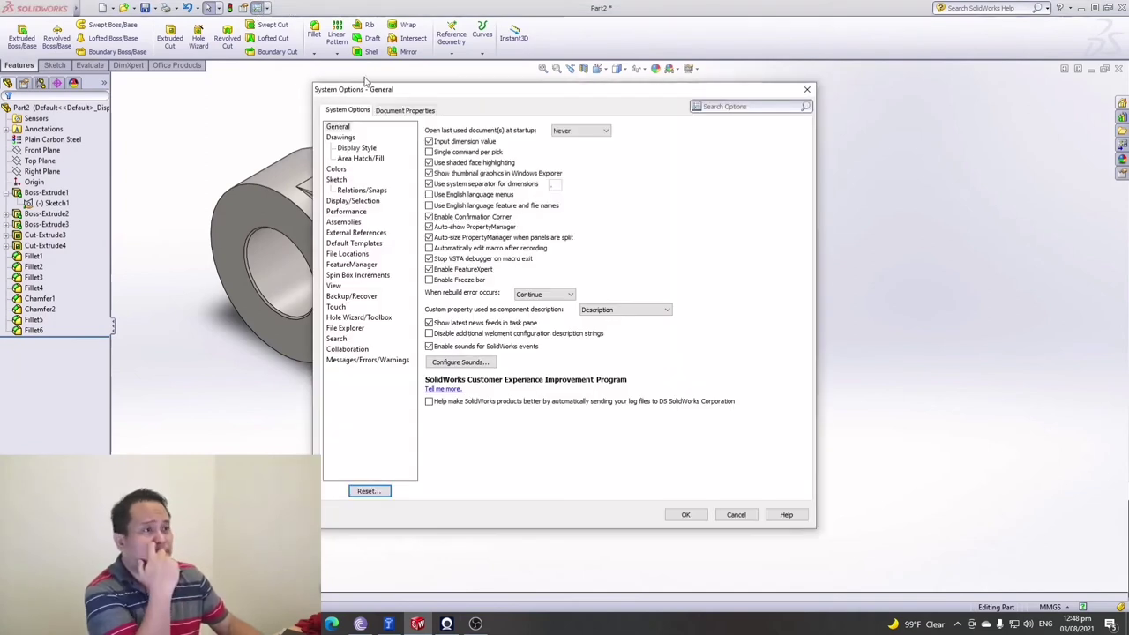
pyautogui.click(415, 111)
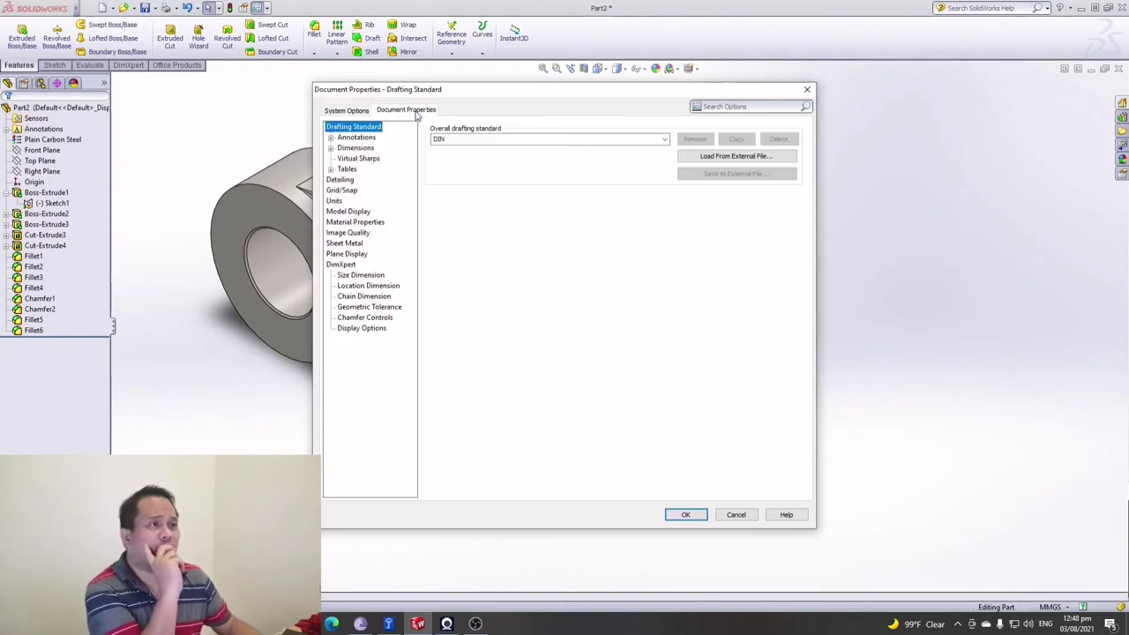
pyautogui.click(334, 201)
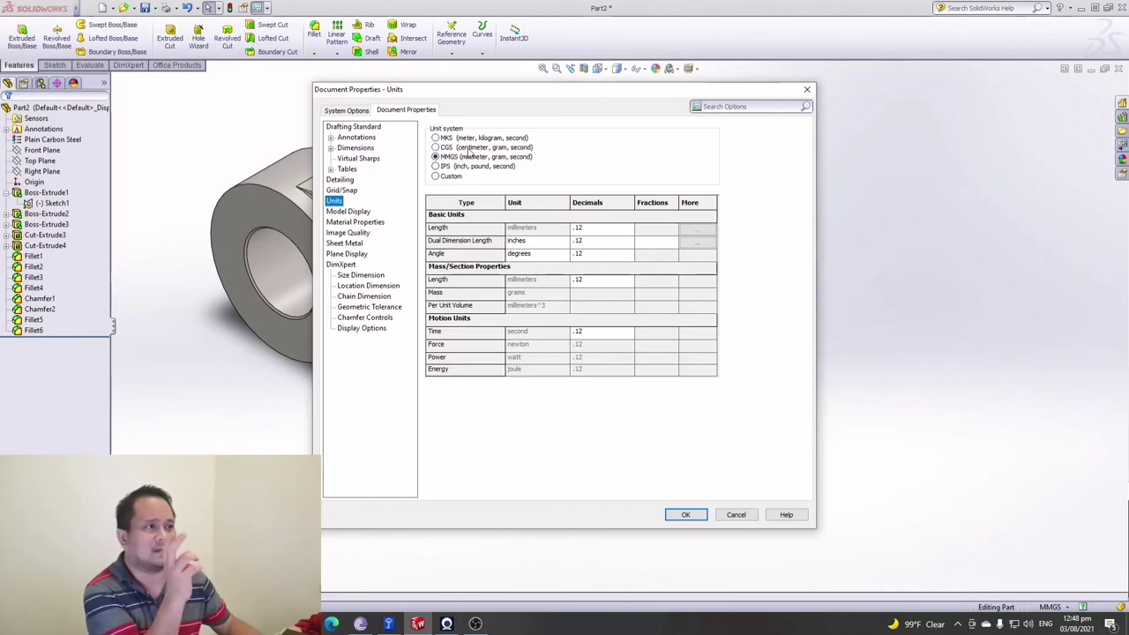
pyautogui.click(437, 168)
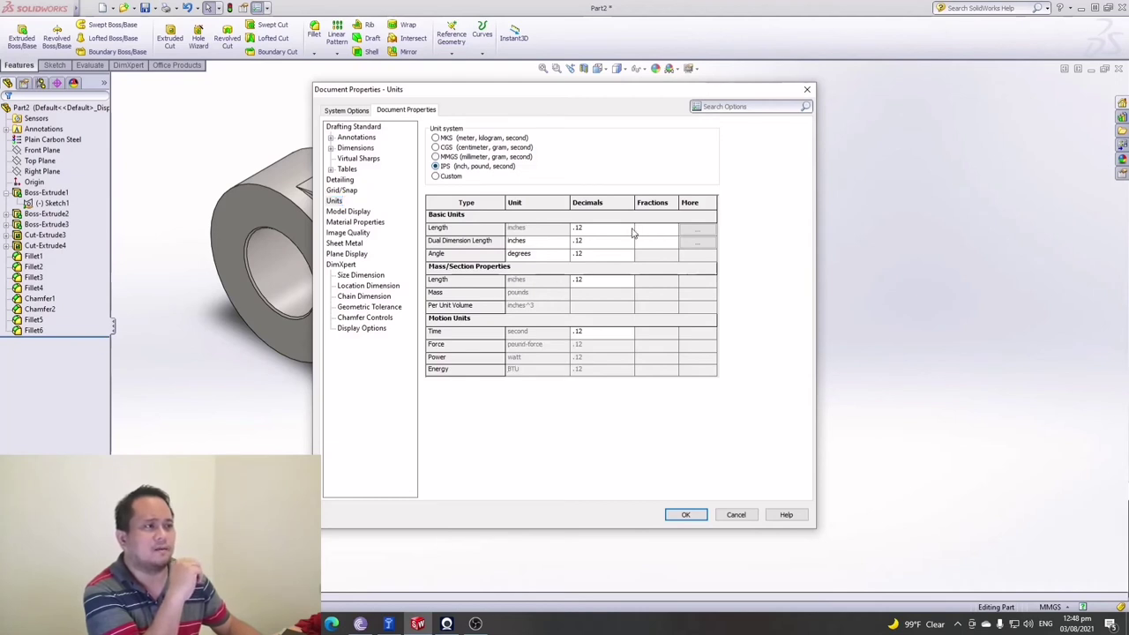
pyautogui.click(596, 231)
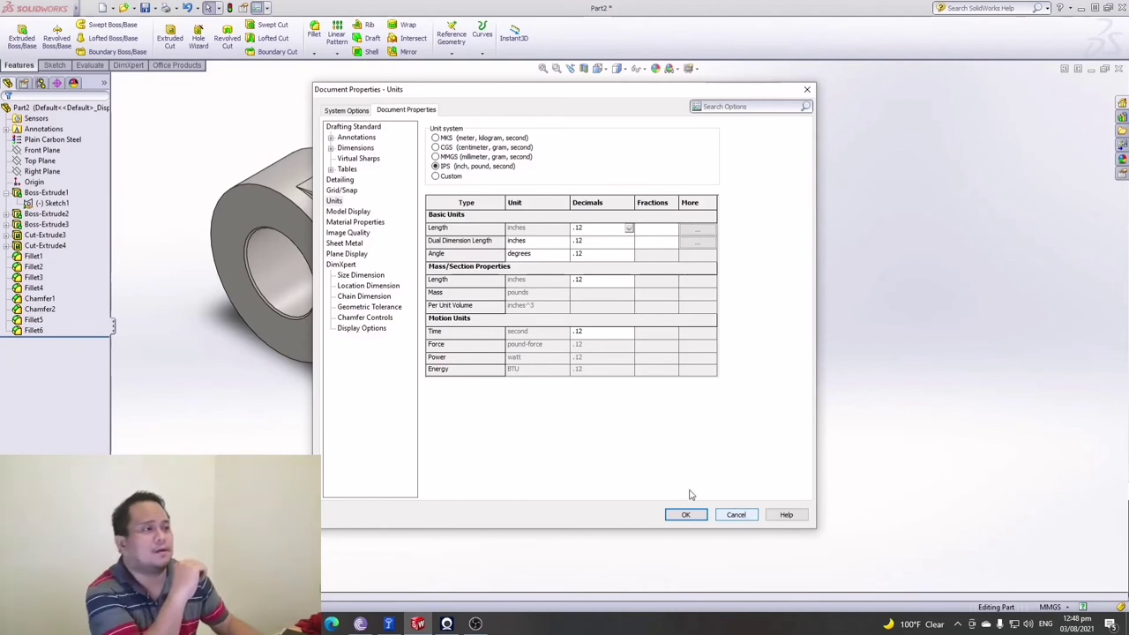
# Reconfirm the IPS unit system and set length precision to .123.
pyautogui.click(613, 229)
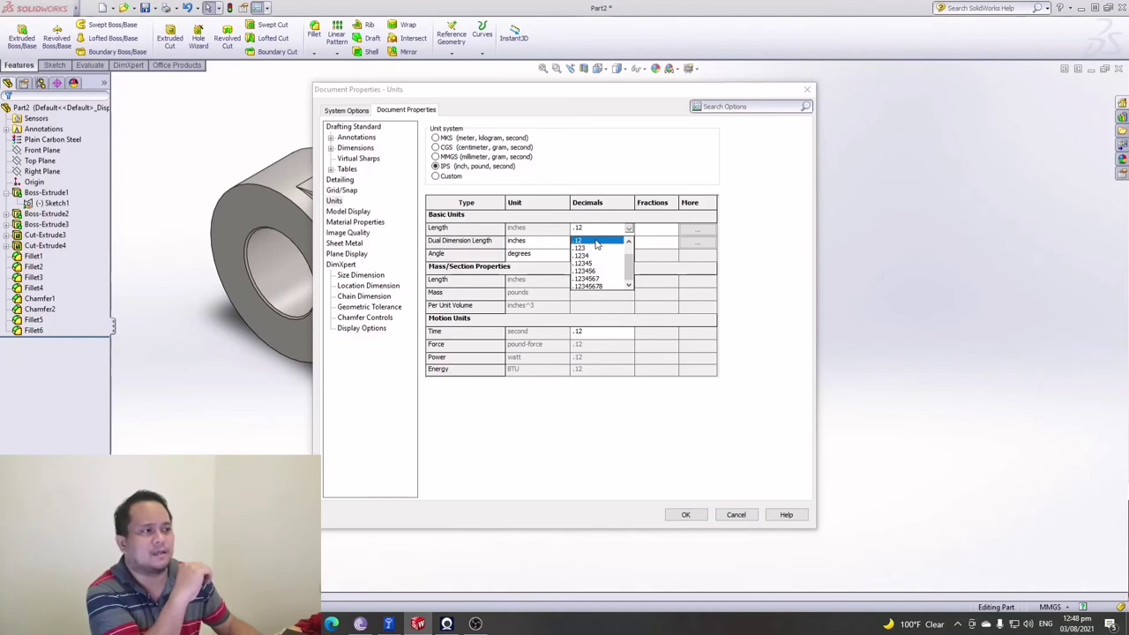
pyautogui.click(469, 157)
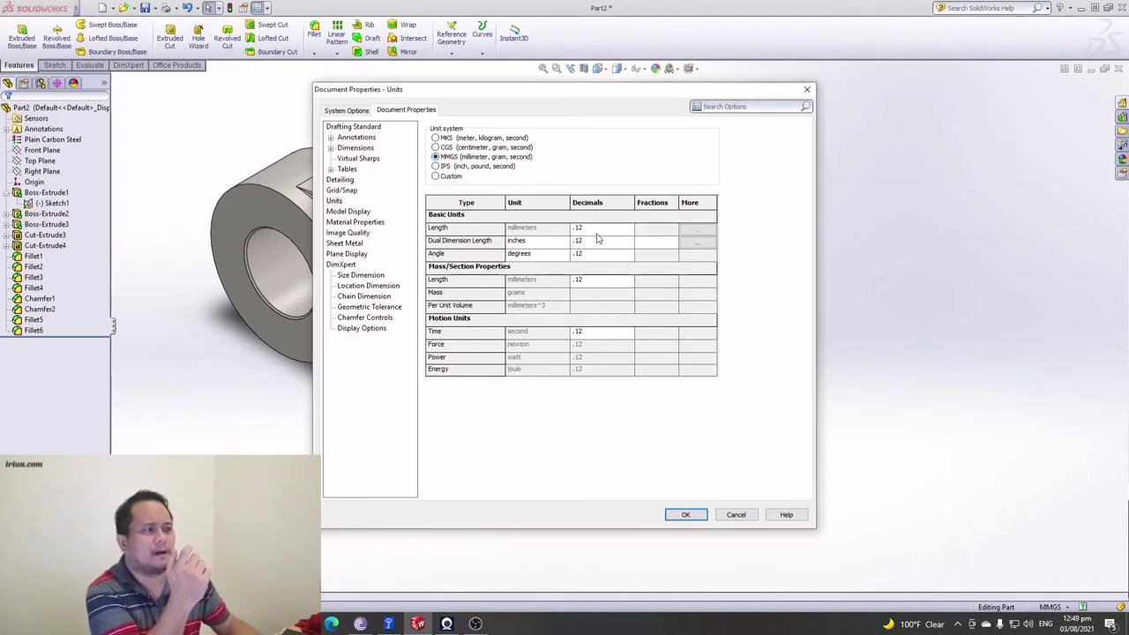
pyautogui.click(449, 166)
pyautogui.click(606, 230)
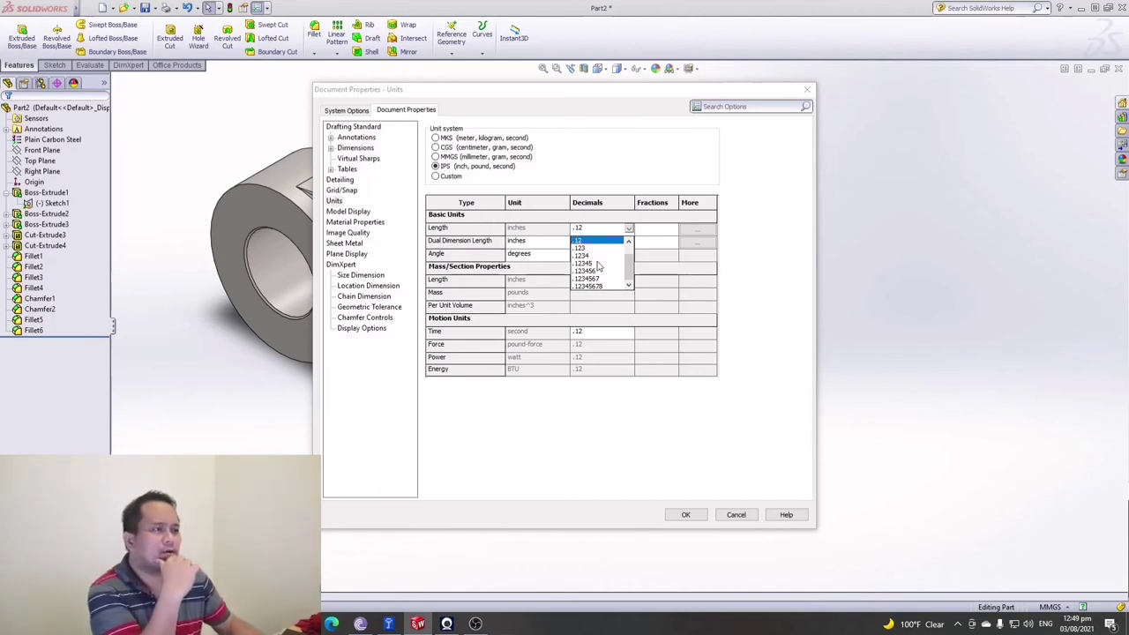
pyautogui.click(583, 248)
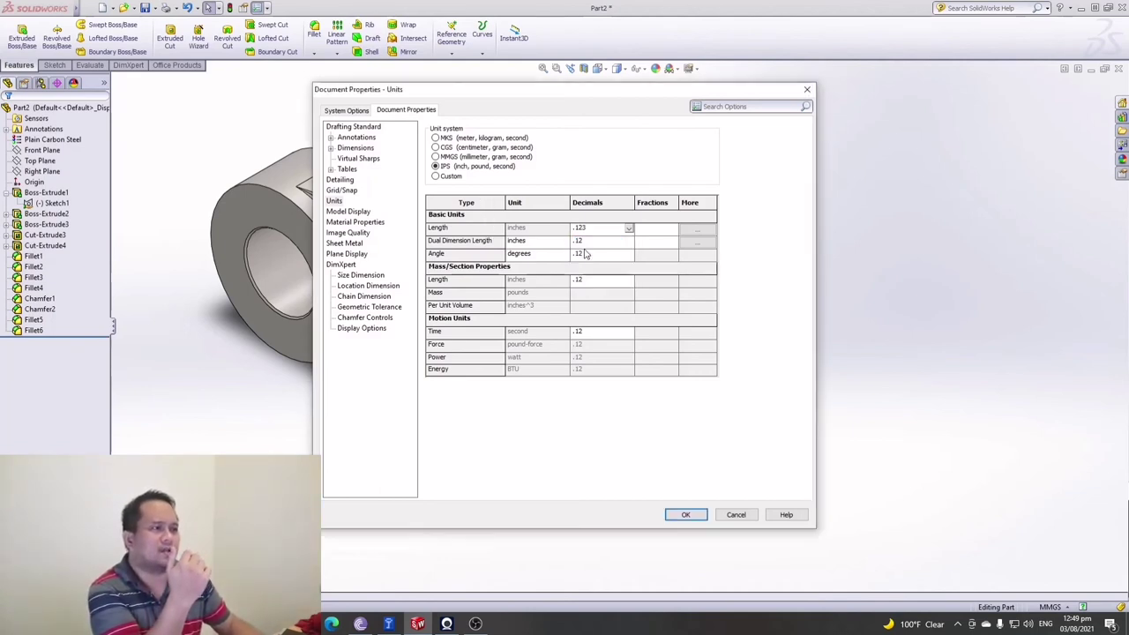
# Set dual dimension length to .1234, angle, mass/section and time to .123, and apply.
pyautogui.click(589, 241)
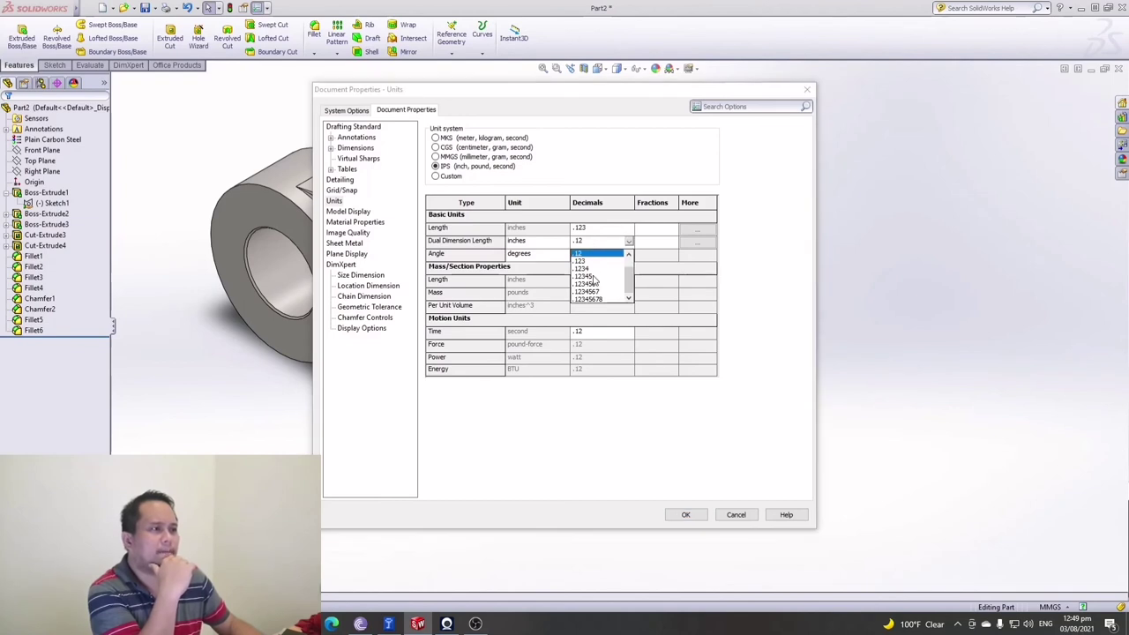
pyautogui.click(584, 268)
pyautogui.click(589, 254)
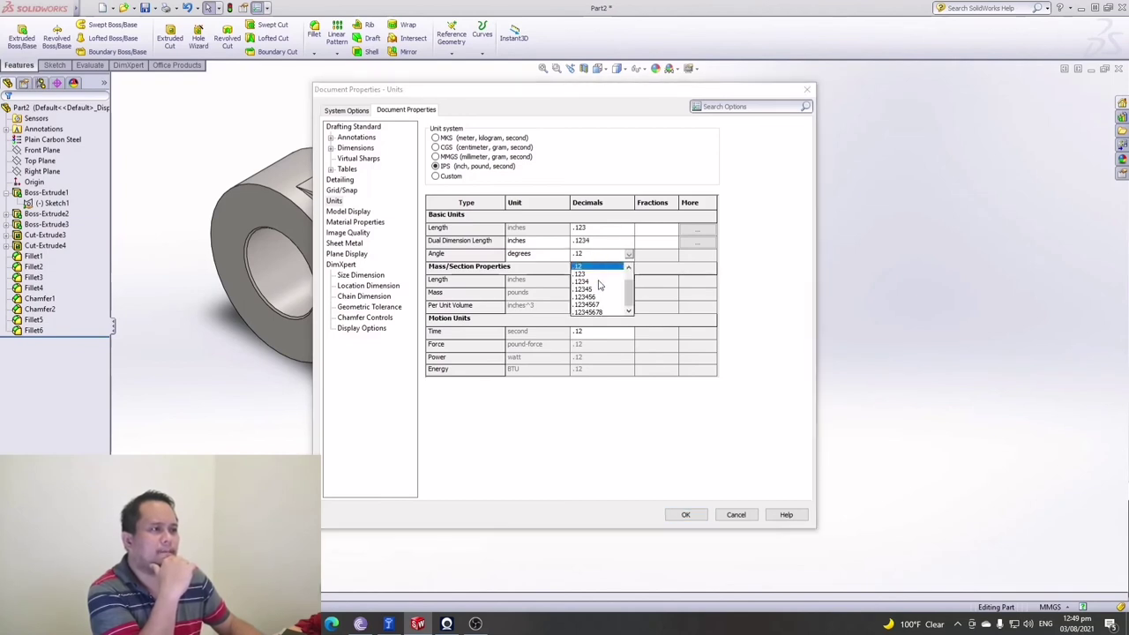
pyautogui.click(597, 274)
pyautogui.click(596, 281)
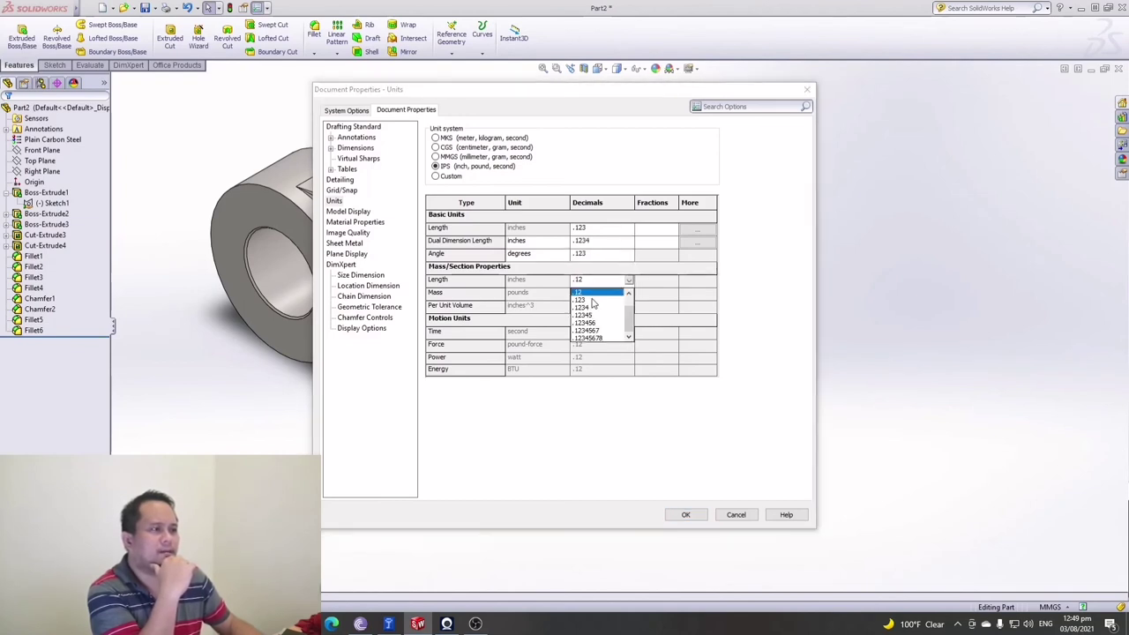
pyautogui.click(594, 301)
pyautogui.click(594, 332)
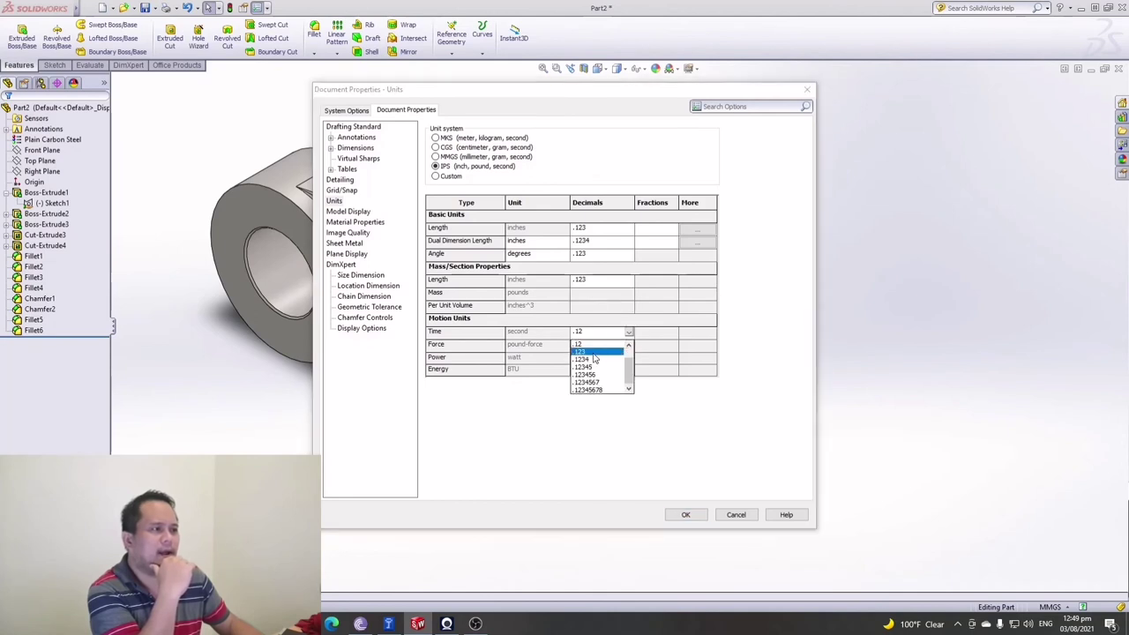
pyautogui.click(594, 354)
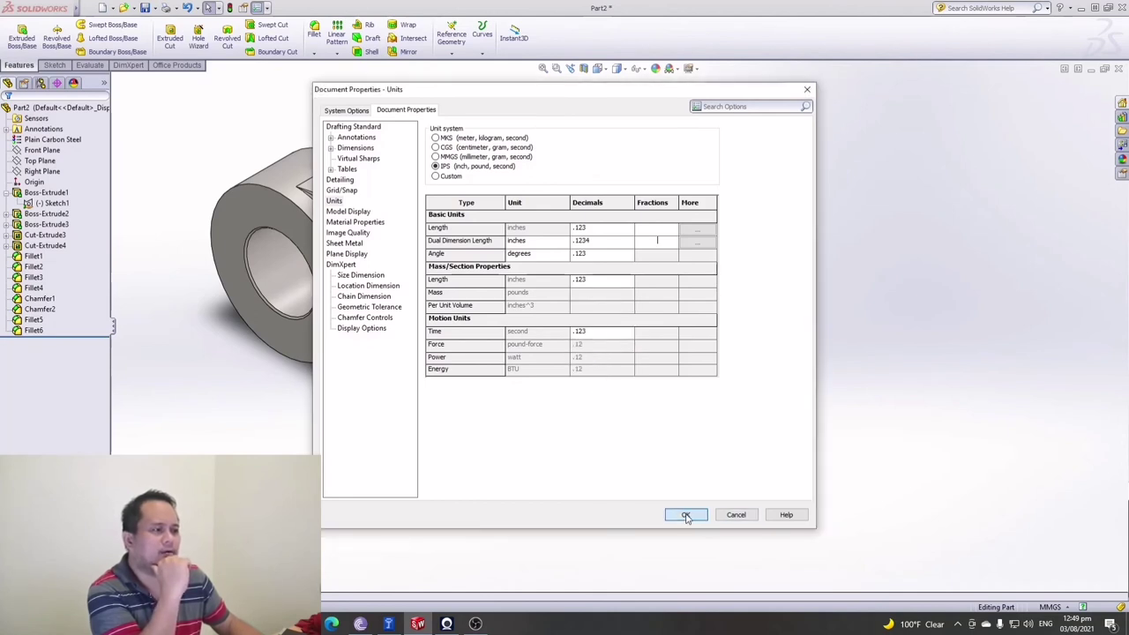
pyautogui.click(686, 516)
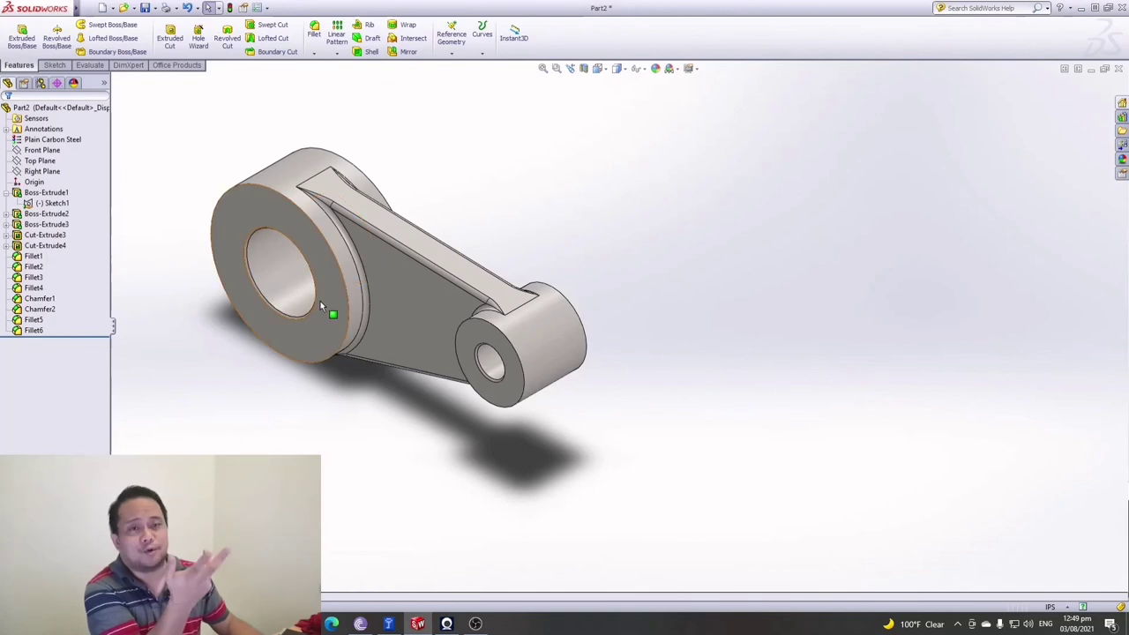
# Edit Sketch1 to see its diameters now in inches: Ø7.874 and Ø3.937.
pyautogui.click(52, 204)
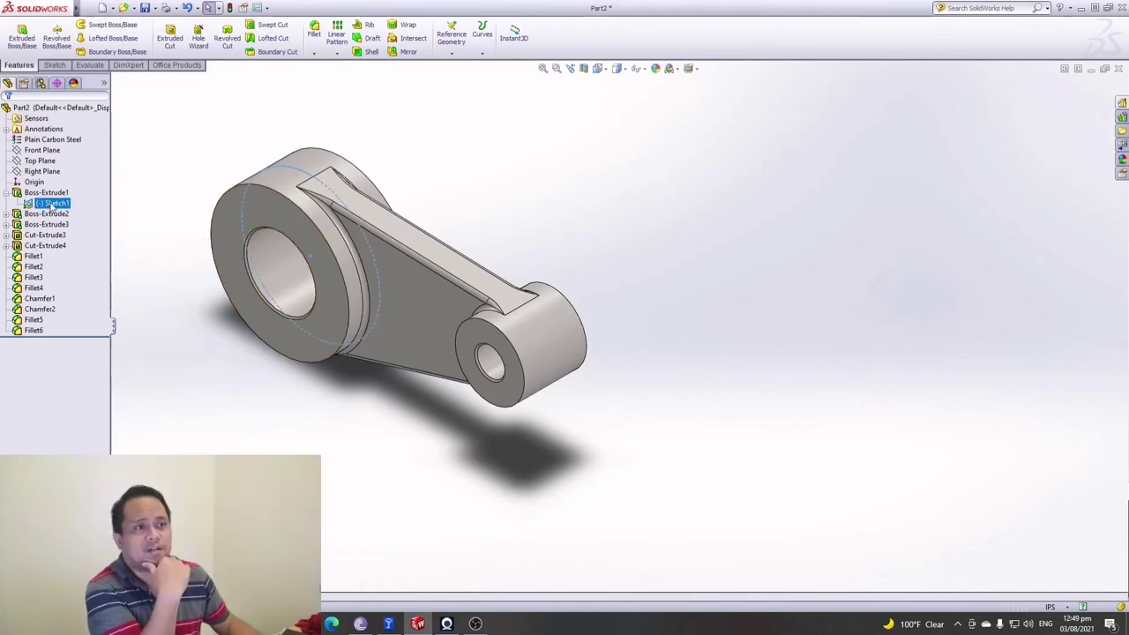
pyautogui.rightClick(52, 205)
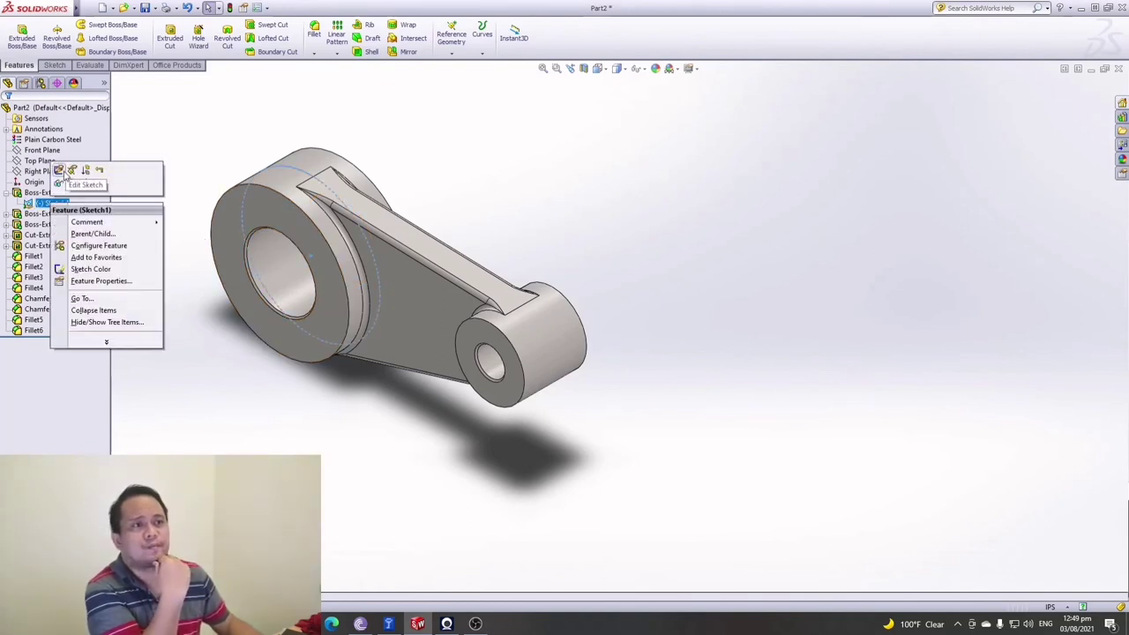
pyautogui.click(60, 171)
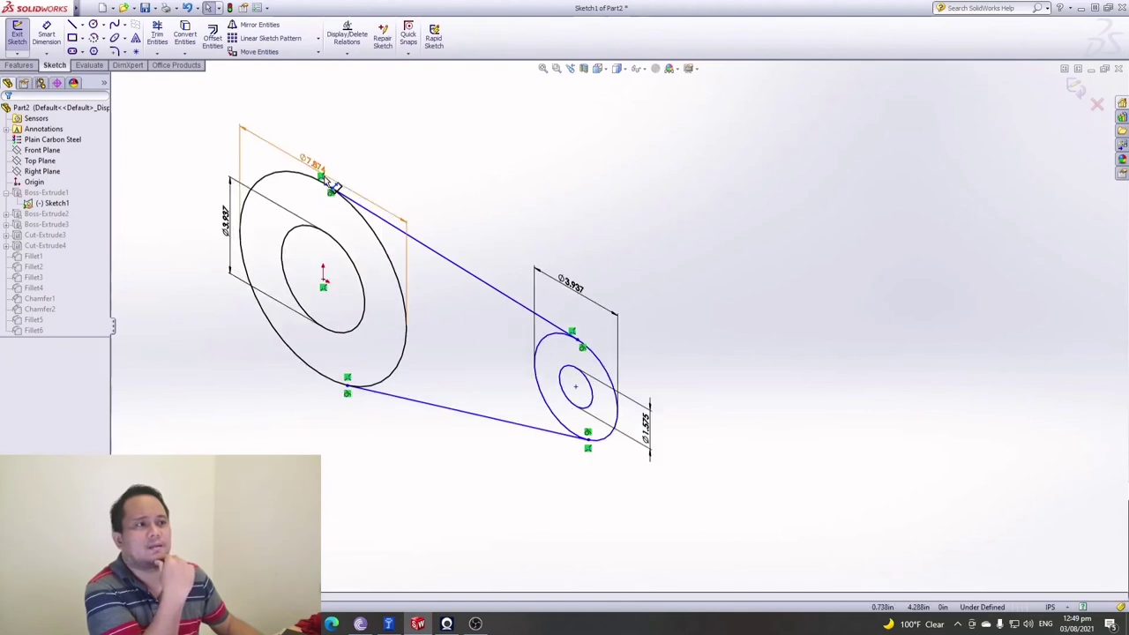
pyautogui.scroll(-3, 329, 182)
pyautogui.scroll(2, 328, 183)
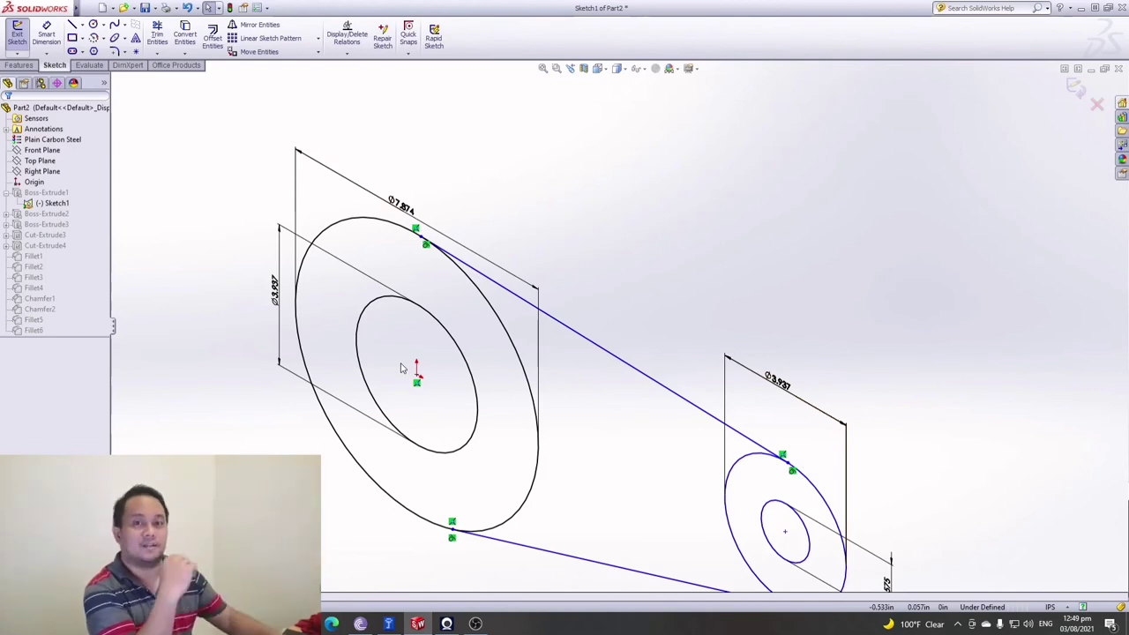
# Exit Sketch1 so the full 3-D crank-lever part is displayed again.
pyautogui.click(21, 39)
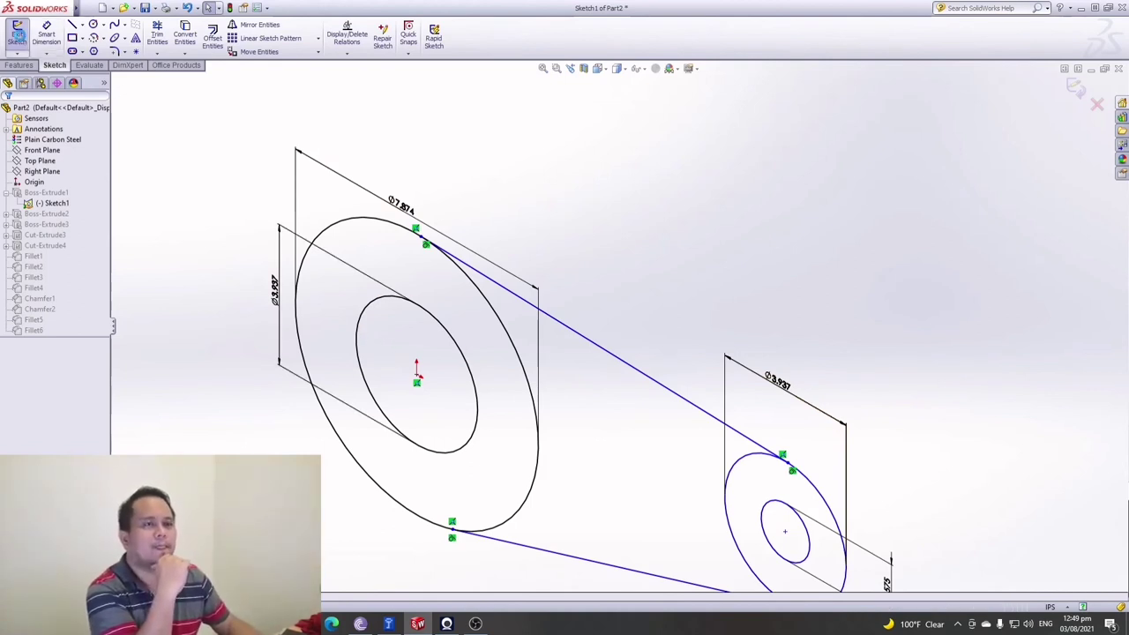